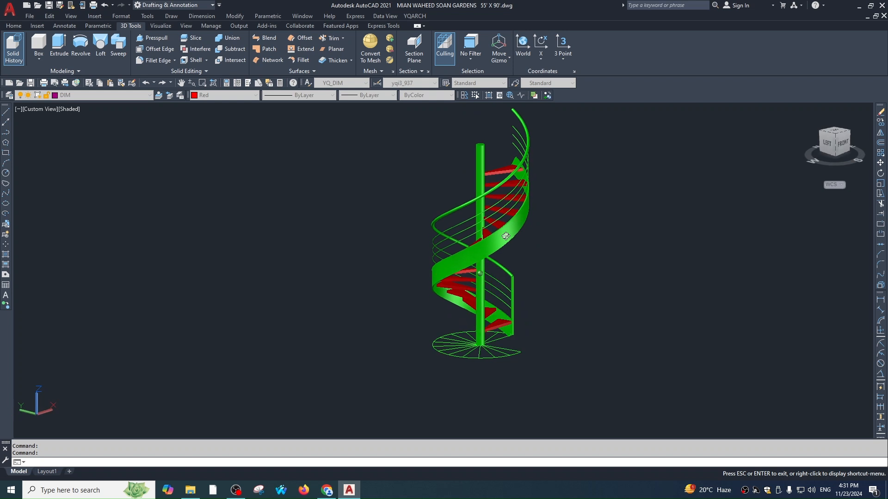
mouse_move(492, 233)
shift+middle_down()
mouse_move(611, 232)
mouse_move(442, 232)
mouse_move(495, 234)
shift+middle_up()
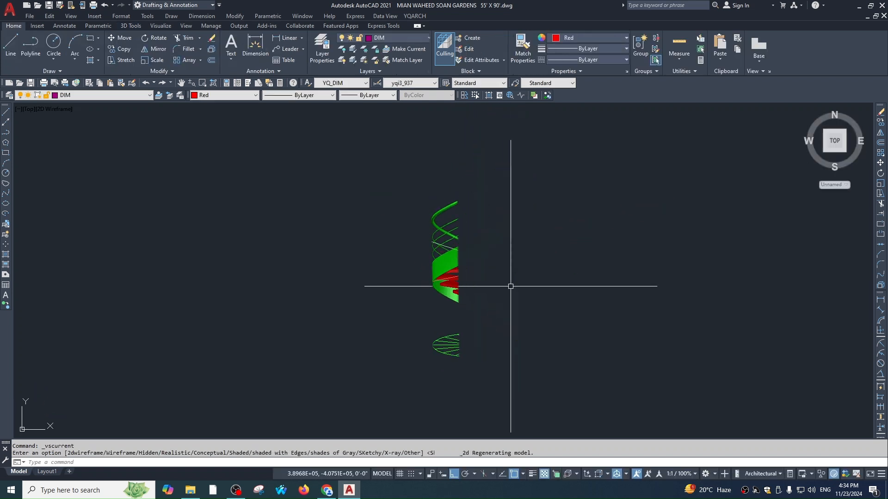
Step: Draw a circle with a 2-inch radius in an empty area of the drawing
text(c)
key(Return)
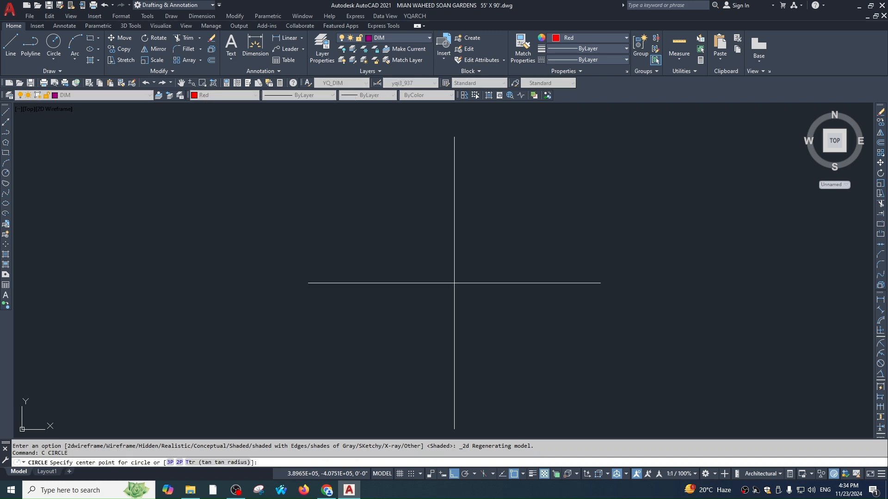
click(461, 267)
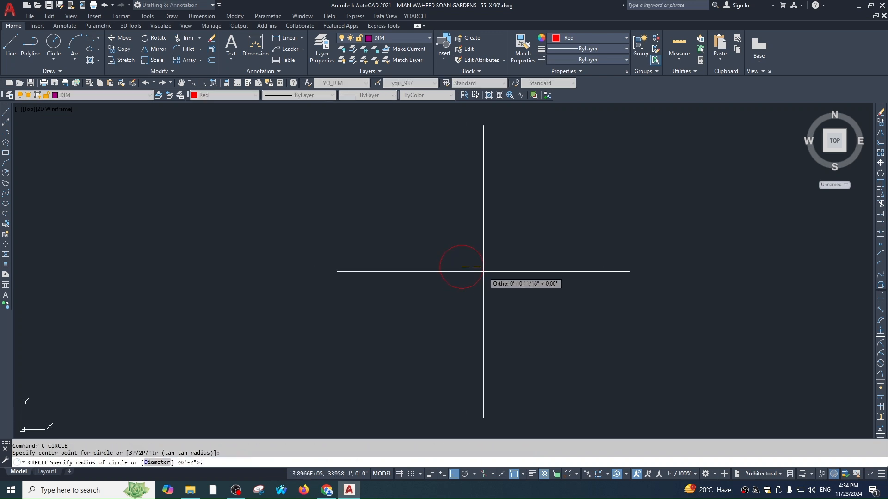
key(Return)
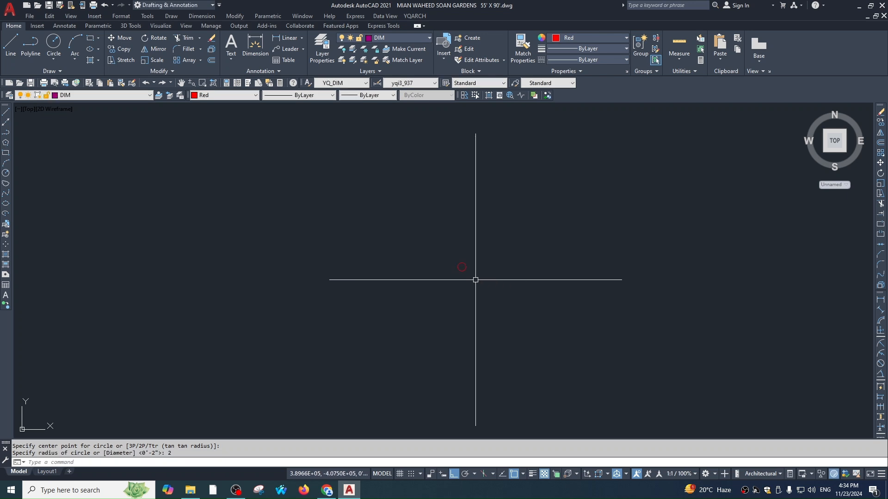
Step: Offset the small circle outward by 30 inches
text(o)
key(Return)
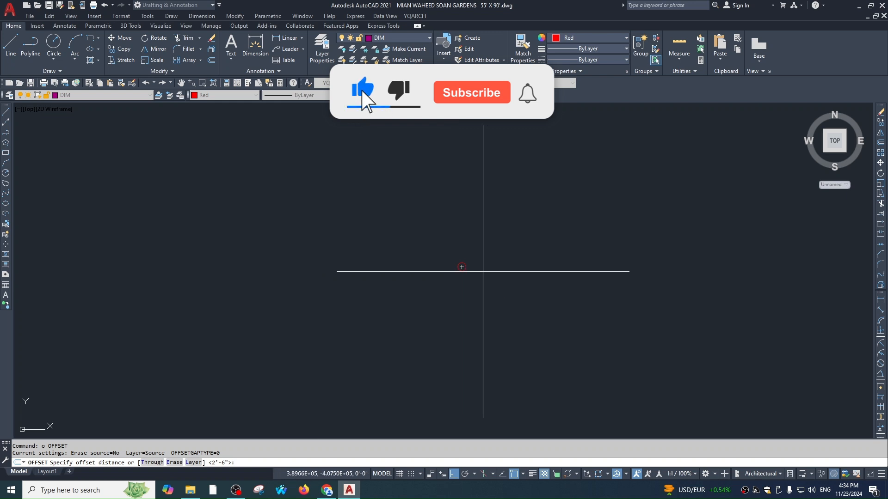
text(30)
key(Return)
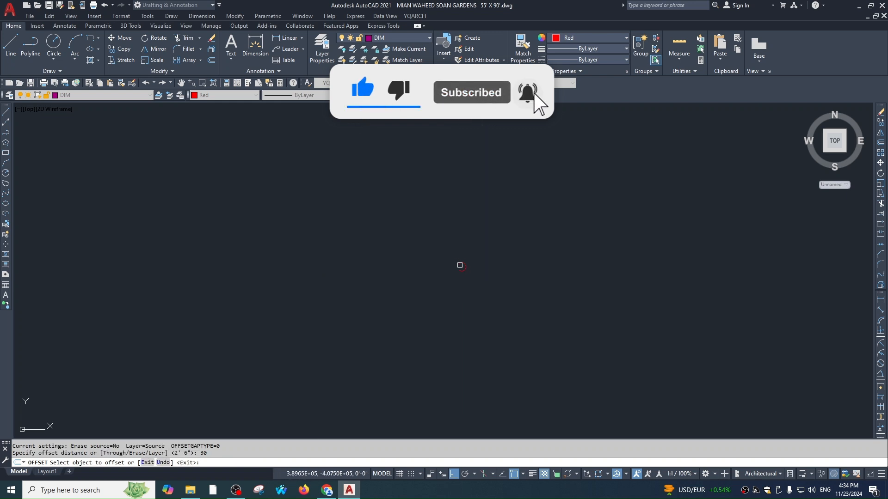
click(464, 264)
click(506, 273)
key(Escape)
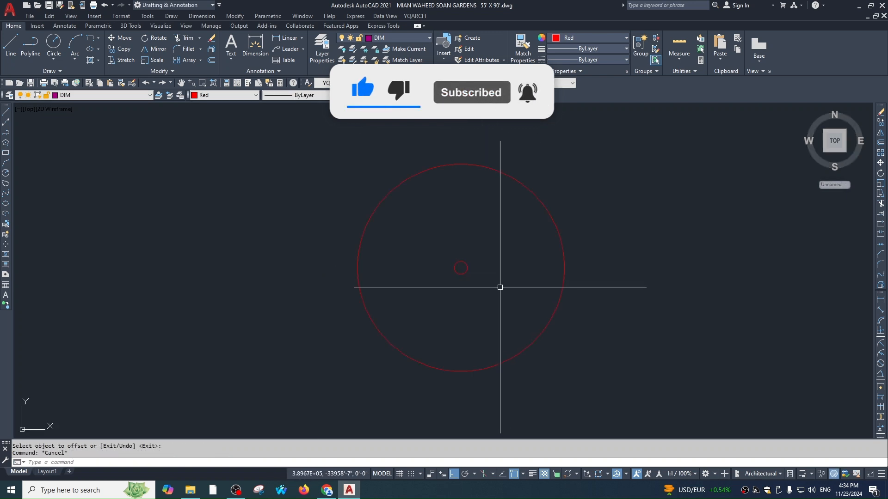
Step: Draw a horizontal line from the small circle's edge past the outer circle and trim the part beyond the outer circle
text(1)
key(Return)
click(467, 267)
click(579, 273)
key(Return)
text(tr)
key(Return)
key(Return)
click(572, 268)
key(Escape)
Step: Create a polar array of the radial line with 15 items around the centre of the circles
click(509, 267)
click(503, 291)
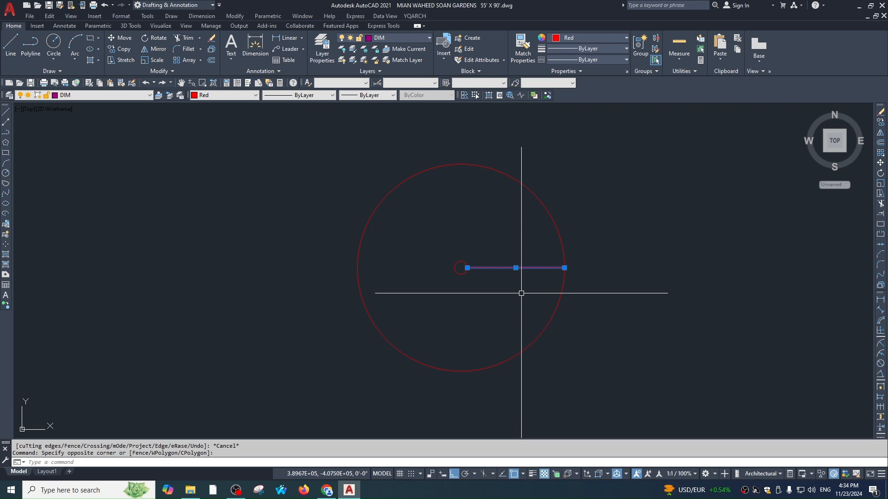
key(Return)
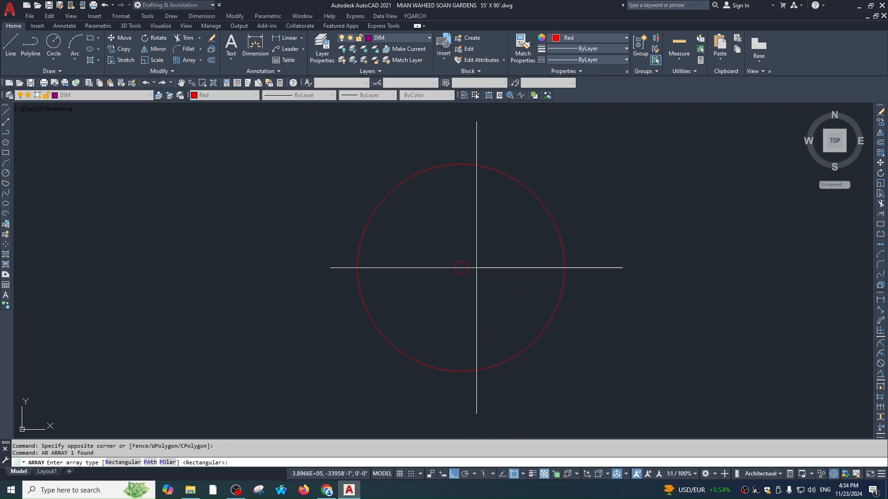
click(168, 463)
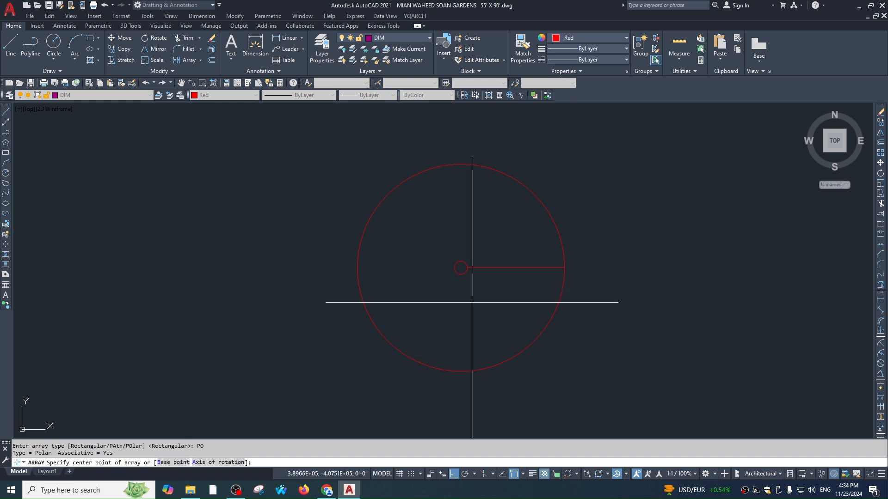
click(460, 268)
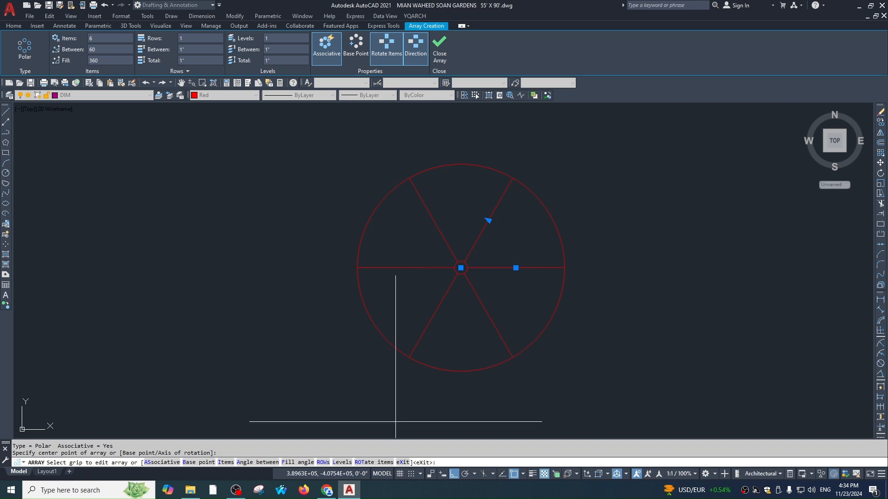
text(i)
key(Return)
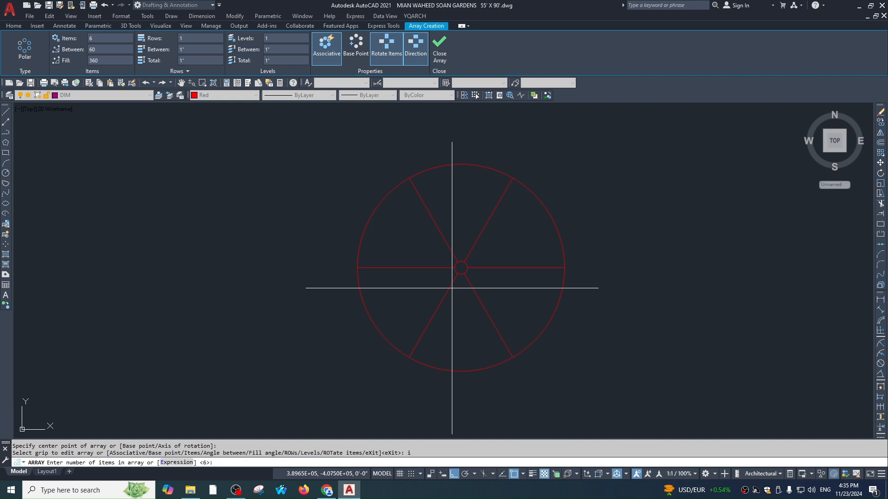
key(Return)
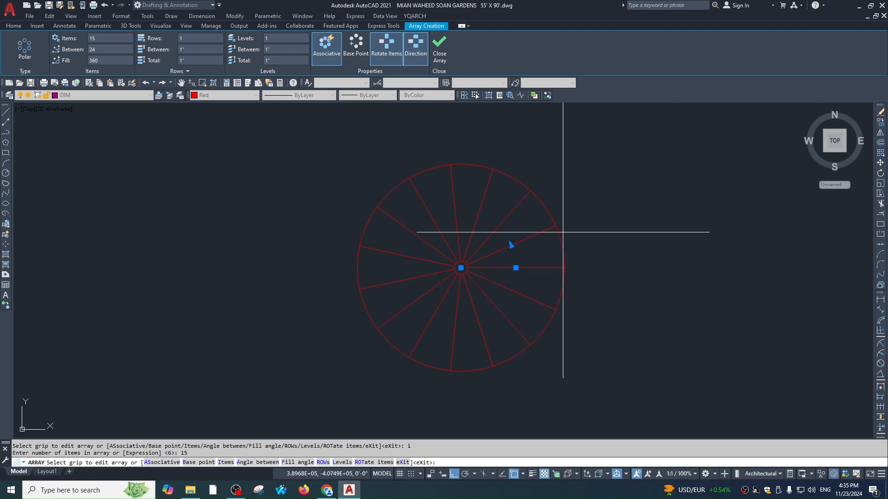
key(Return)
Step: Explode the polar array into separate radial lines
click(500, 279)
click(489, 303)
text(x)
key(Return)
click(486, 279)
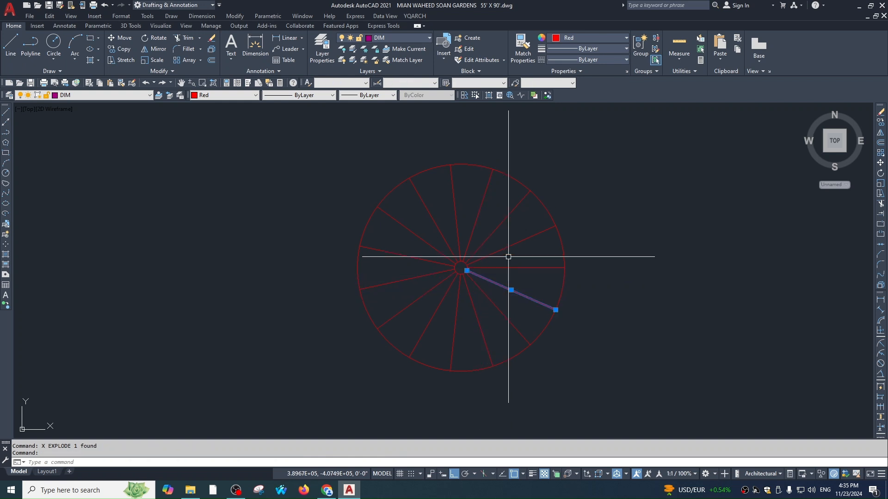
key(Escape)
Step: Create a closed boundary polyline inside the wedge just above the horizontal radial line
text(bo)
key(Return)
key(Return)
click(535, 249)
key(Return)
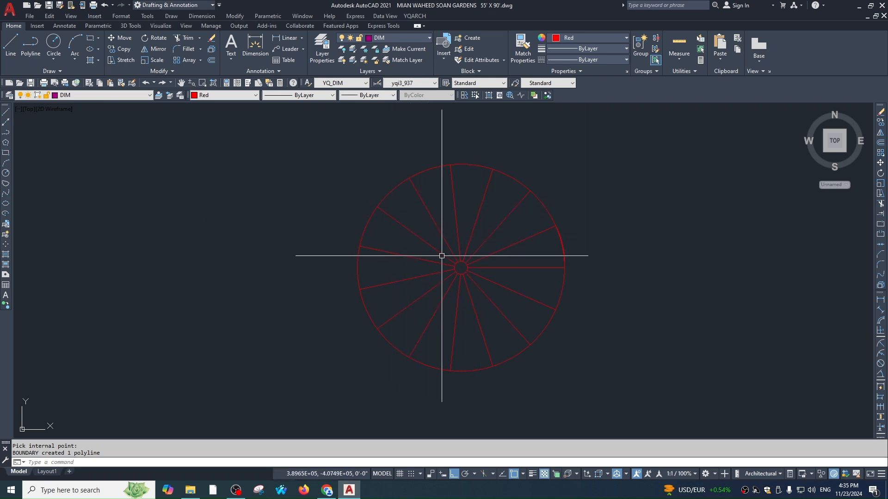
Step: Set the view to SW Isometric
click(29, 110)
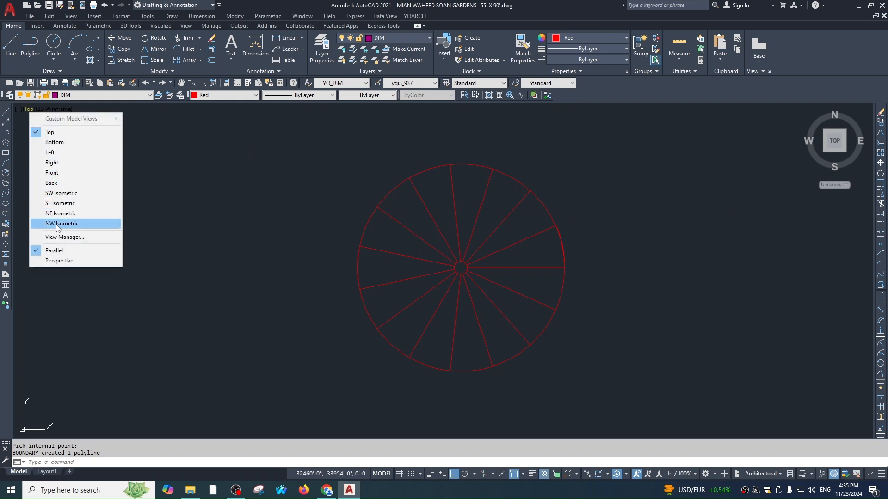
click(60, 193)
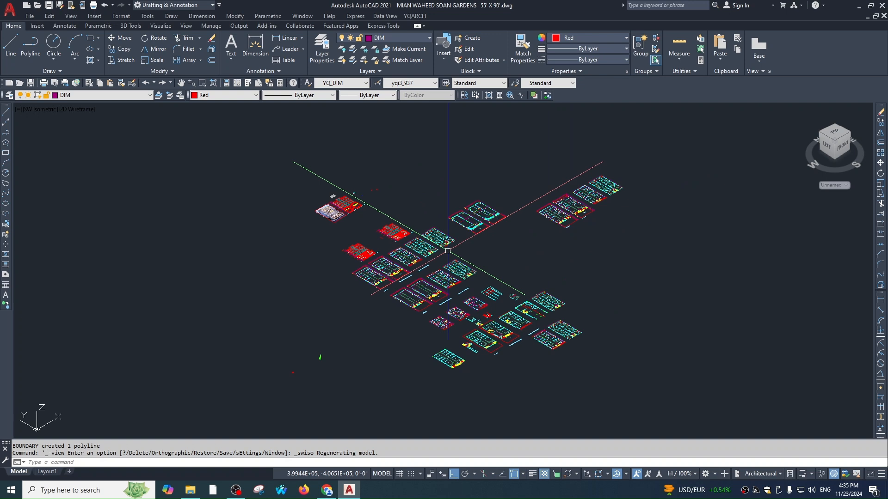
scroll(294, 362, up, 12)
middle_drag(323, 396, 423, 303)
scroll(426, 333, up, 4)
scroll(471, 286, up, 4)
Step: Erase the radial lines around the circle, leaving only the single bounded wedge between the two circles
click(597, 248)
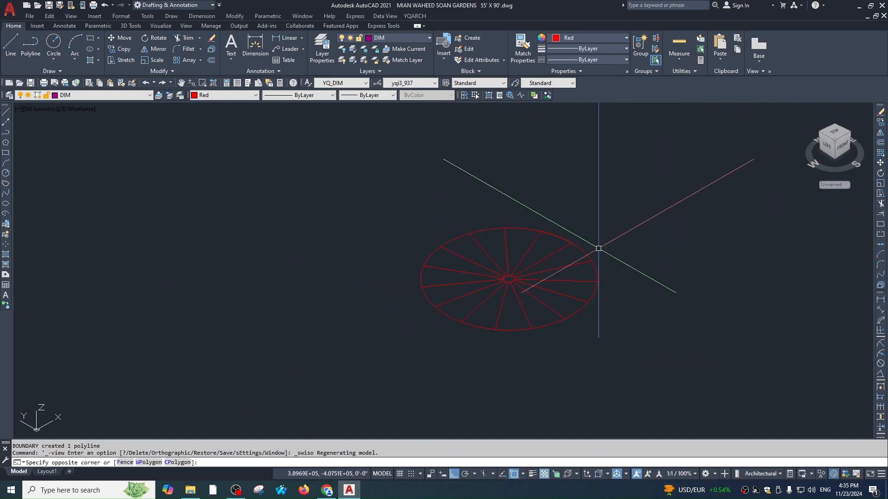
click(560, 232)
scroll(527, 287, up, 3)
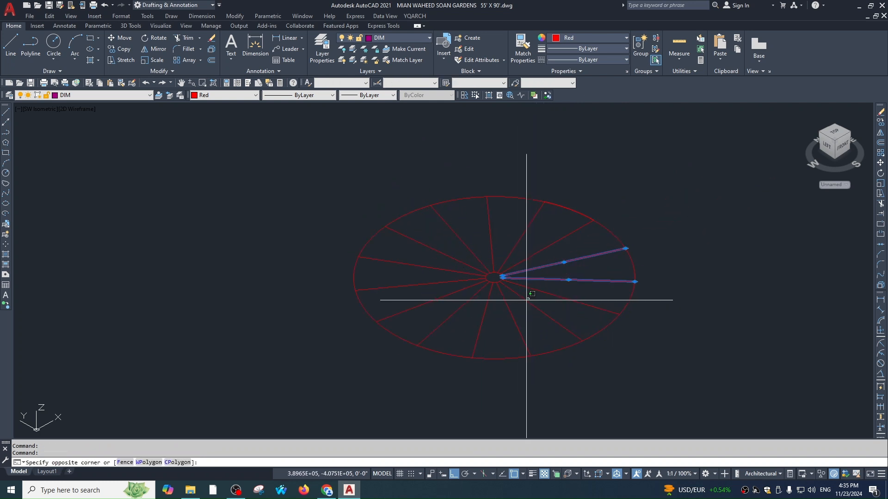
text(e)
key(Return)
click(561, 288)
click(521, 316)
key(space)
click(519, 318)
click(436, 311)
key(space)
click(456, 305)
click(447, 248)
click(480, 237)
click(452, 246)
key(space)
click(503, 231)
click(467, 229)
key(space)
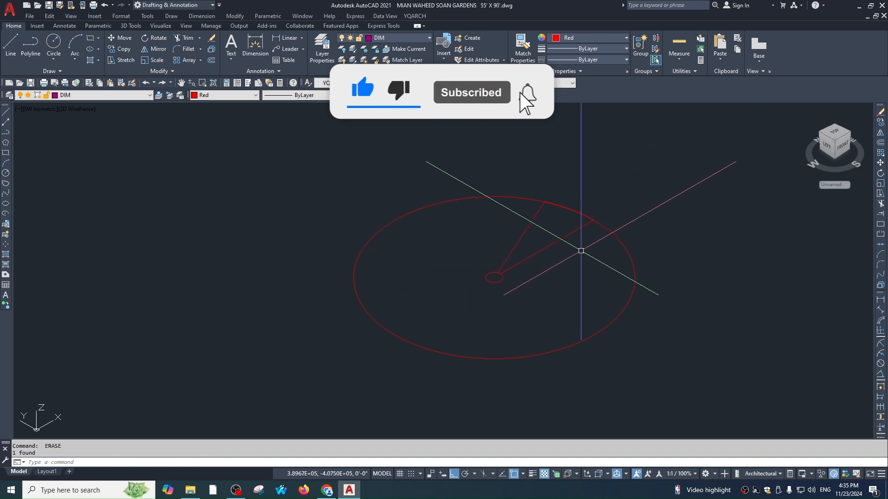
key(Escape)
key(Escape)
middle_drag(529, 268, 525, 281)
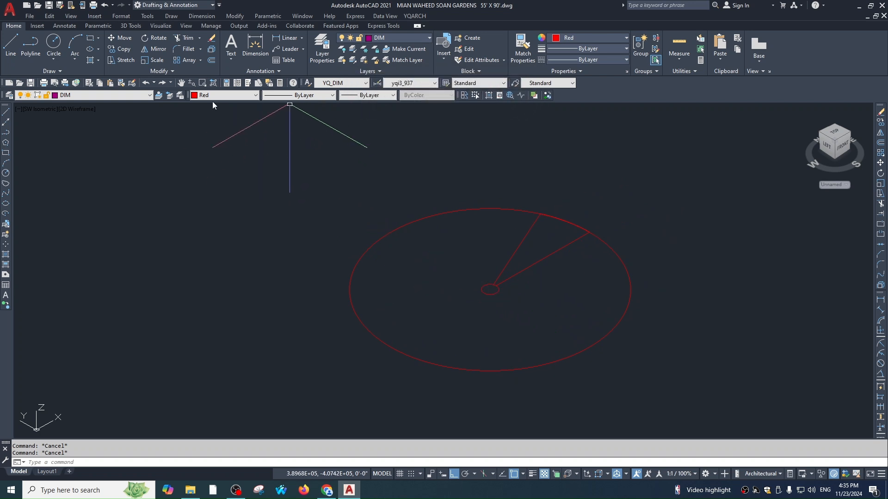
Step: Hide the 3D Tools ribbon tab and show it again
click(131, 26)
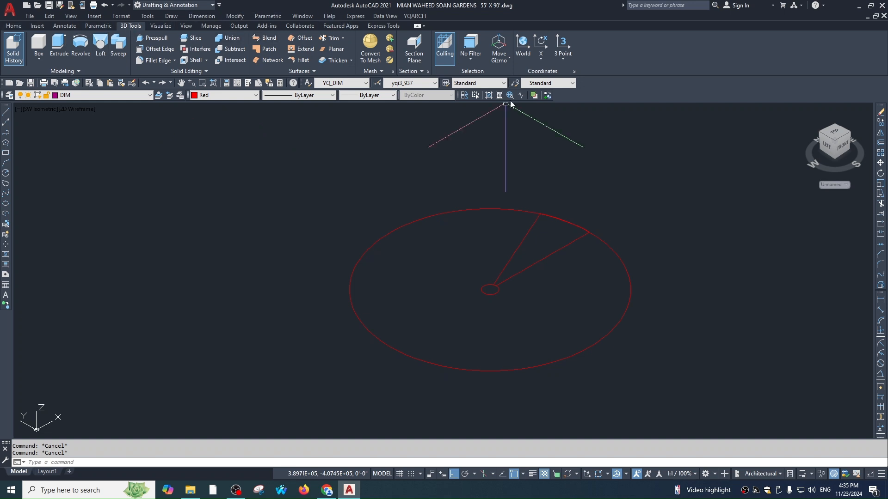
right_click(642, 51)
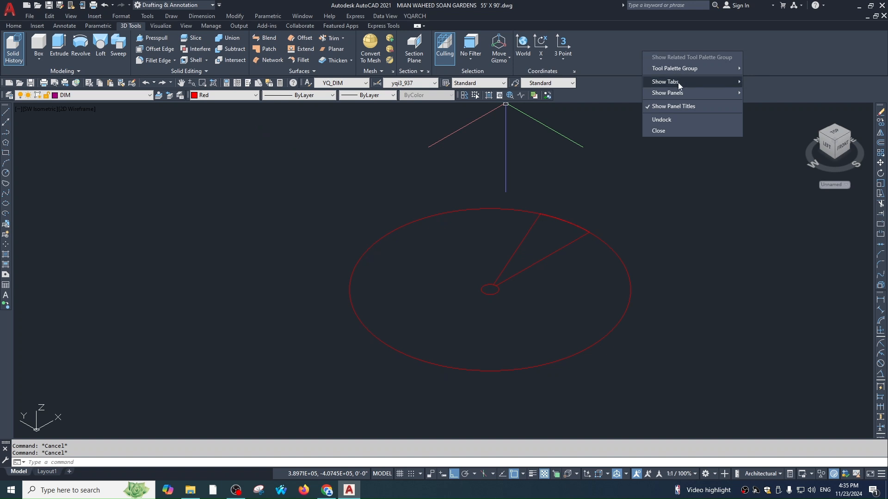
mouse_move(667, 83)
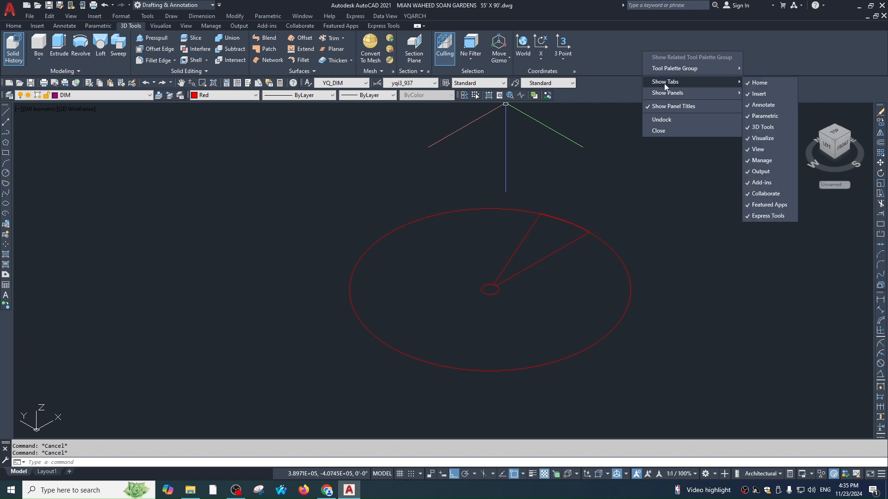
click(753, 130)
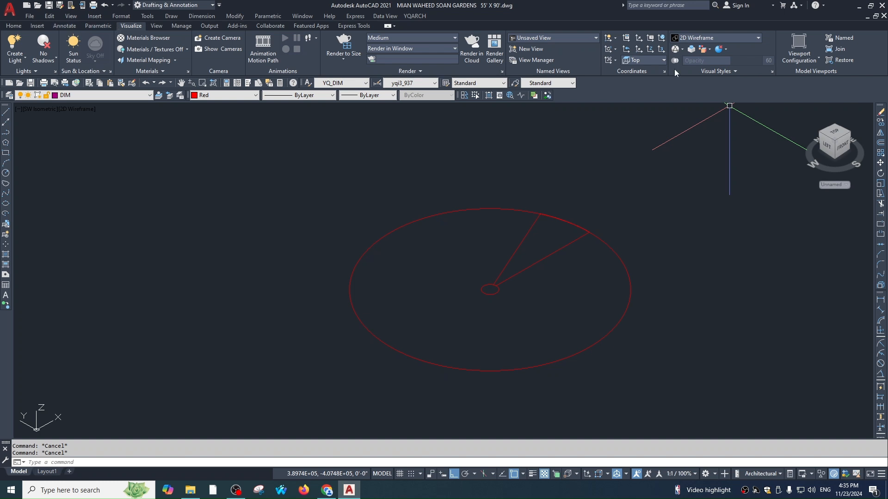
right_click(859, 46)
mouse_move(789, 78)
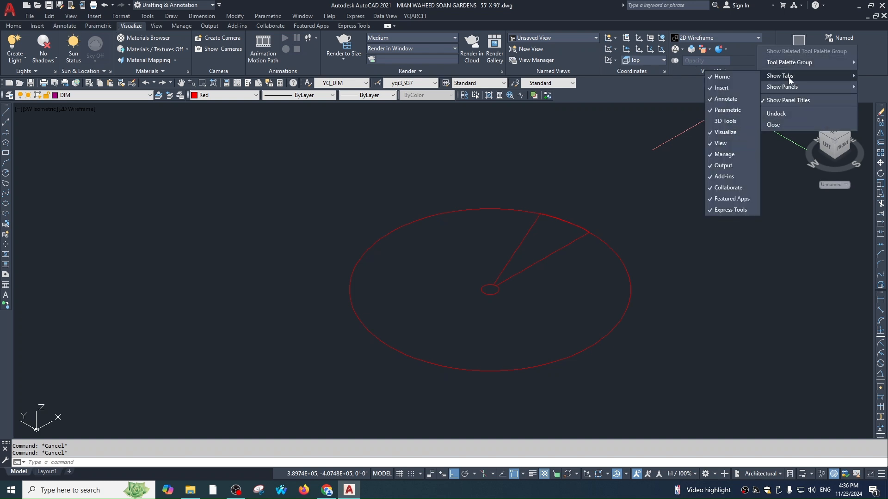
click(724, 121)
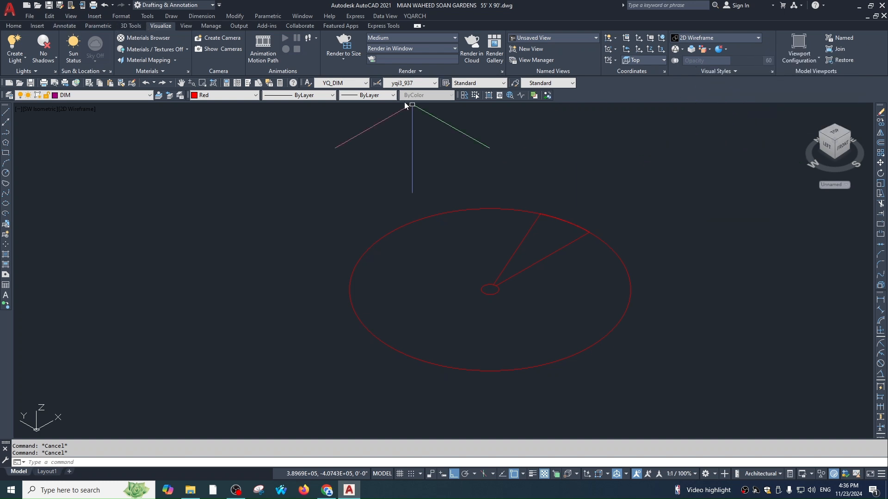
Step: Presspull the wedge area upward by 2 inches to form a solid stair tread
click(130, 26)
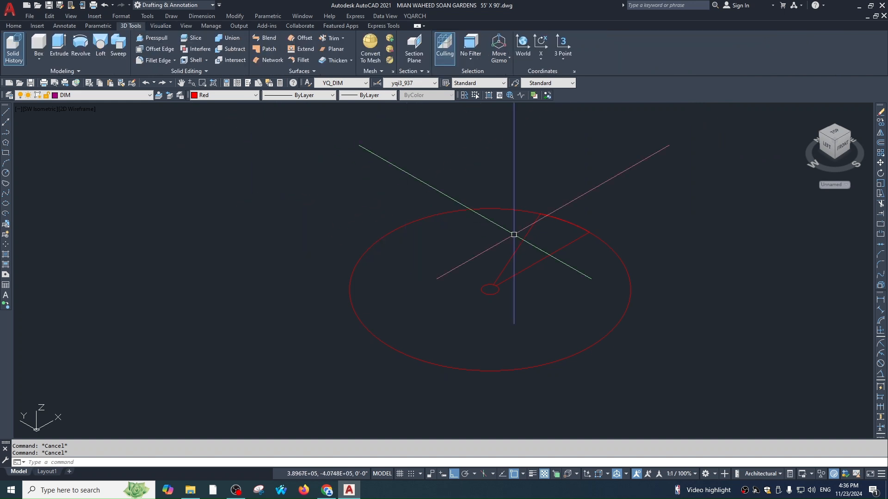
click(153, 39)
click(544, 229)
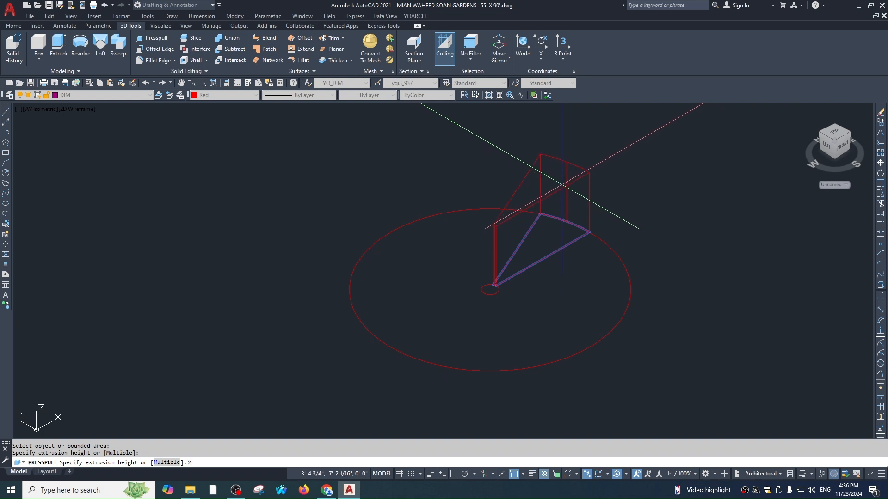
key(Return)
key(Return)
scroll(561, 249, down, 2)
middle_drag(556, 245, 438, 222)
scroll(481, 244, down, 2)
key(Escape)
Step: Draw a 10' vertical line along the Z axis beside the circle
text(l)
key(Return)
click(614, 291)
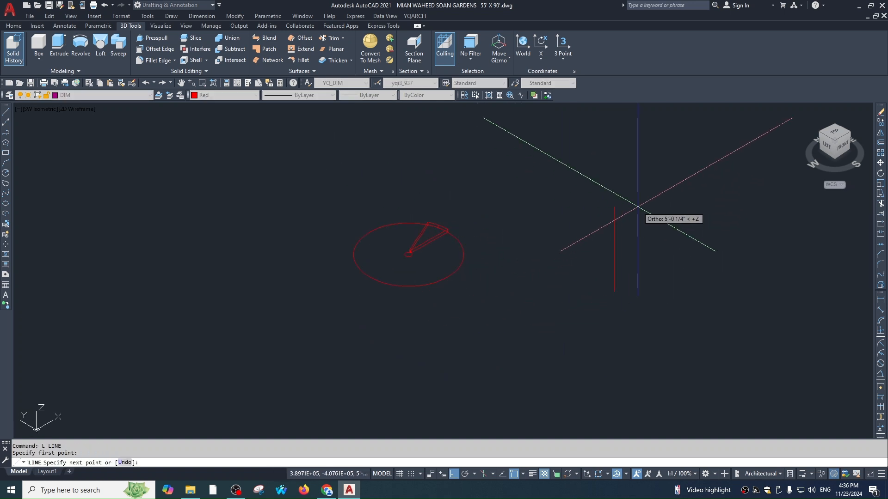
text(10')
key(Return)
key(Escape)
scroll(620, 277, down, 2)
middle_drag(615, 255, 595, 274)
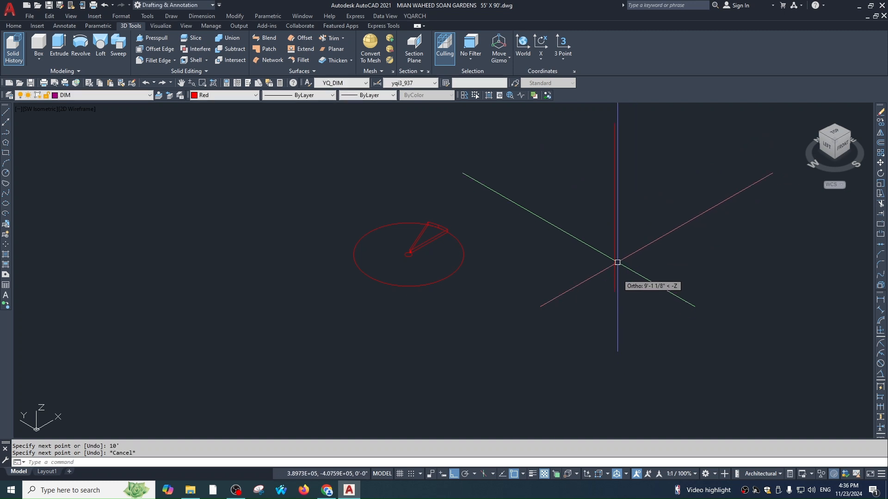
key(Escape)
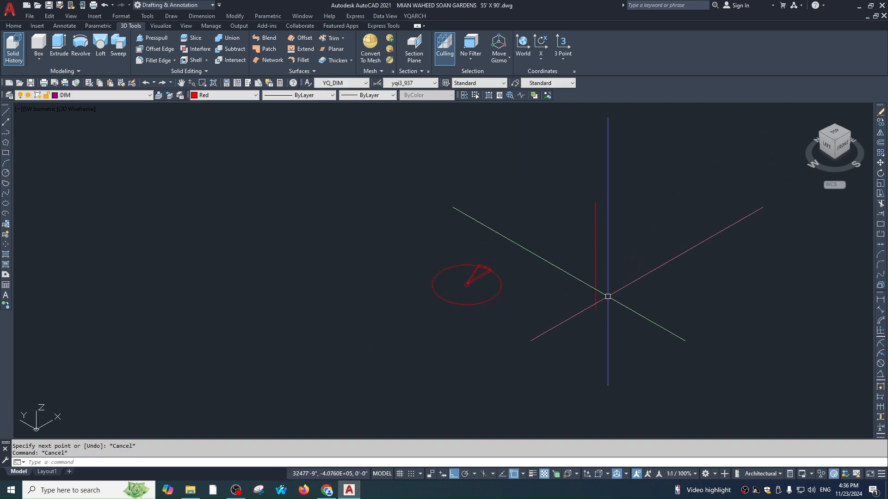
Step: Divide the vertical line into 15 equal segments
text(div)
key(Return)
click(594, 225)
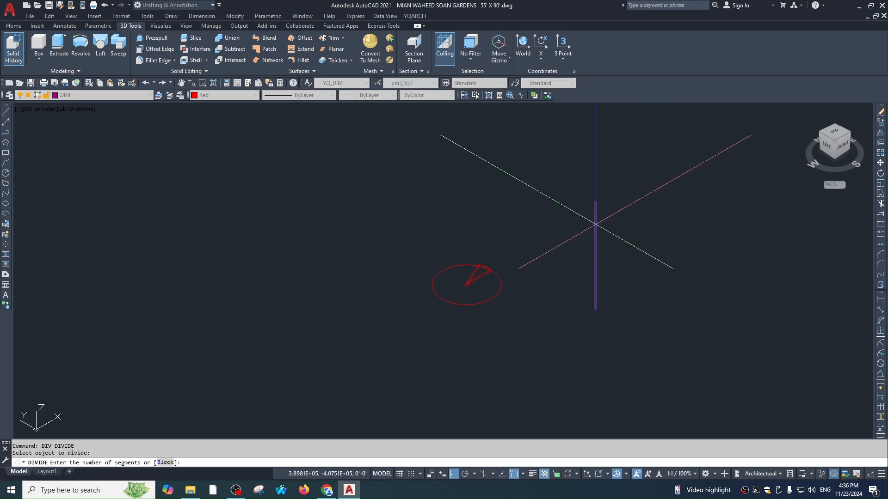
text(15)
key(Return)
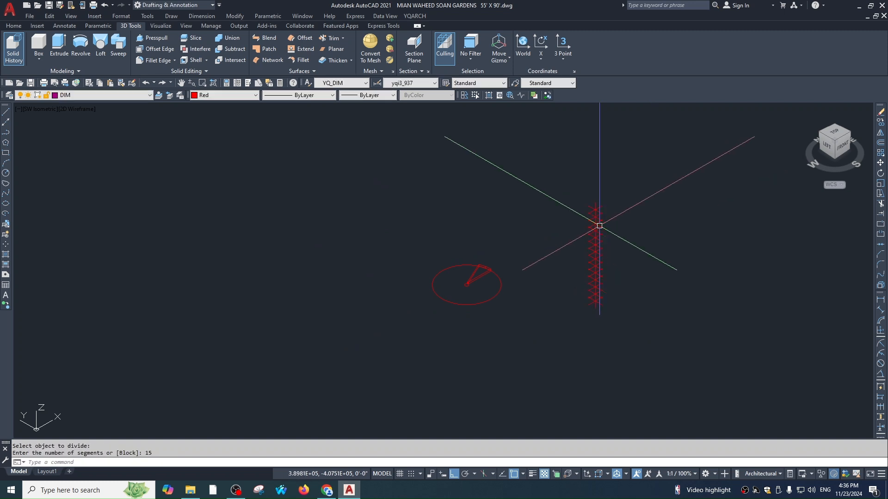
Step: Measure the vertical distance between two adjacent division points on the divided line
text(di)
key(Return)
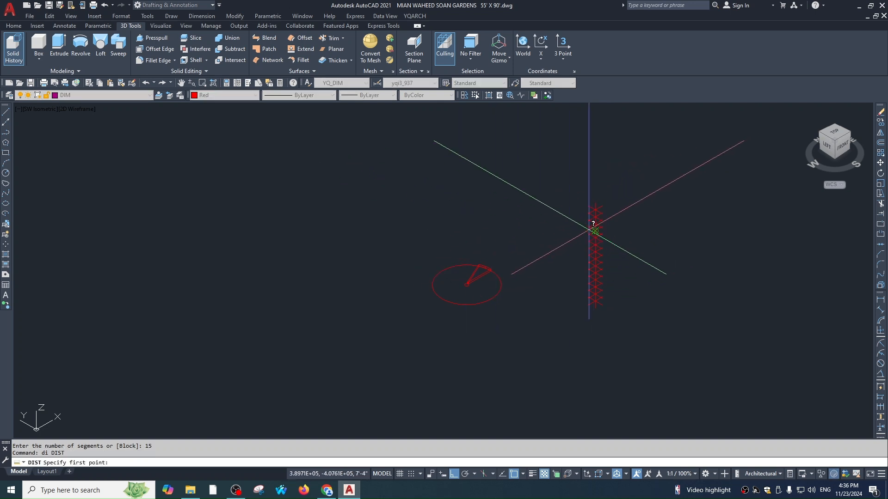
click(595, 228)
click(595, 221)
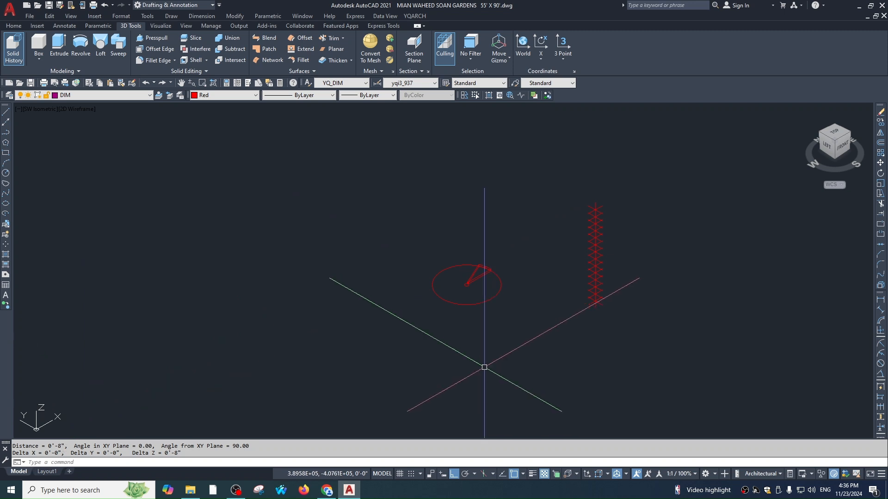
key(Escape)
Step: Move the solid wedge tread straight up by 8 inches along the Z axis
scroll(493, 275, up, 4)
click(491, 269)
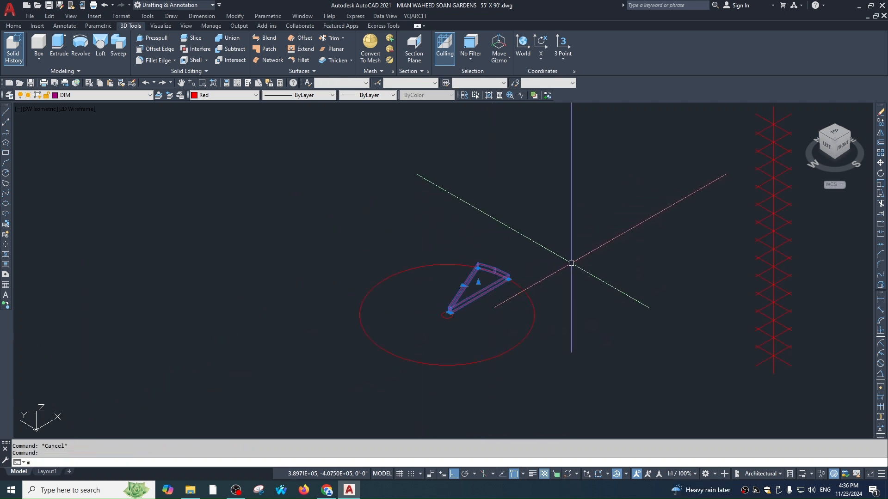
text(m)
key(Return)
click(605, 252)
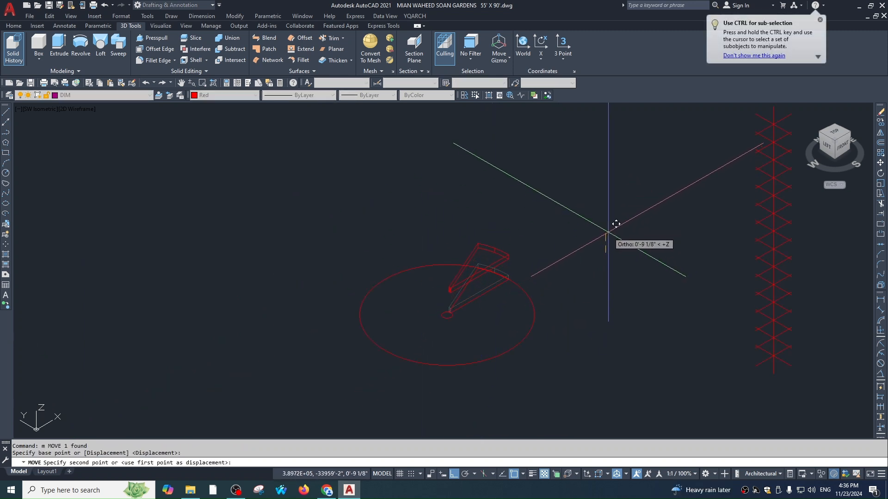
text(8)
key(Return)
Step: Check a 10-inch distance straight down from the inner corner of the raised tread
text(di)
key(Return)
click(447, 292)
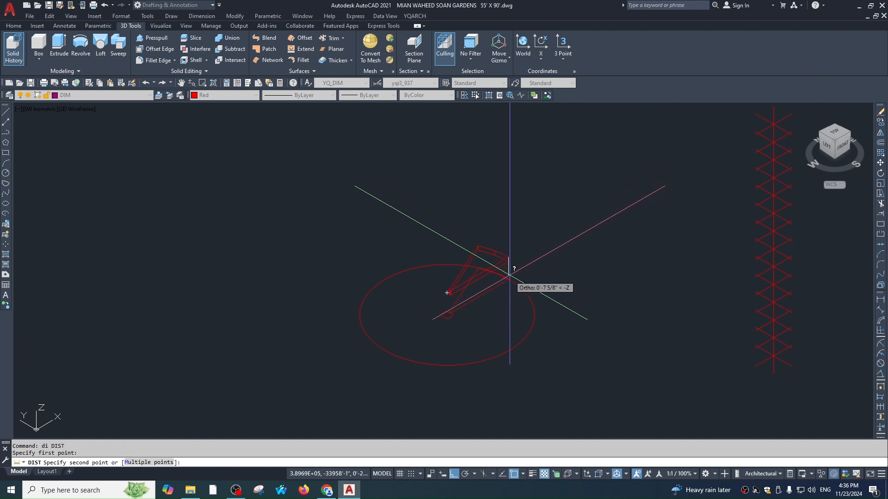
text(10)
key(Return)
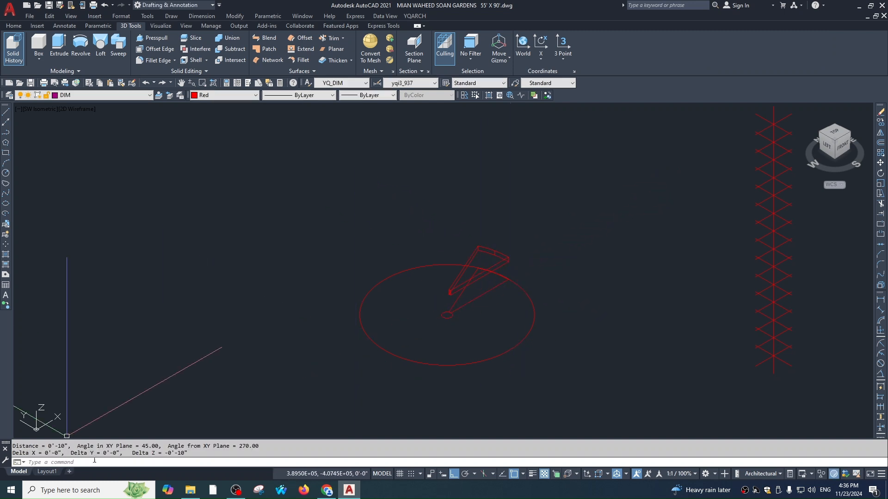
Step: Move the solid tread straight down by 2 inches along the Z axis
click(498, 266)
text(m)
key(Return)
click(566, 267)
text(2)
key(Return)
key(Escape)
text(ex)
key(Escape)
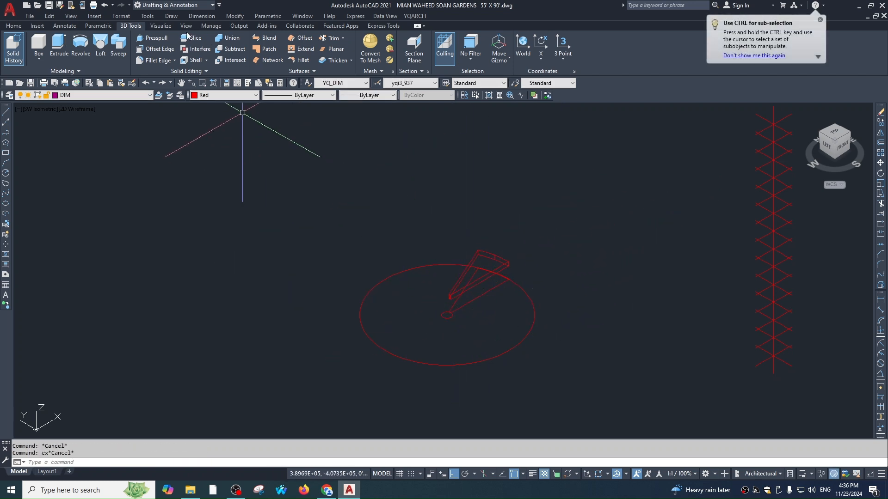
Step: Presspull the small centre circle upward by 12' to form the staircase's central column
click(158, 44)
scroll(439, 303, up, 6)
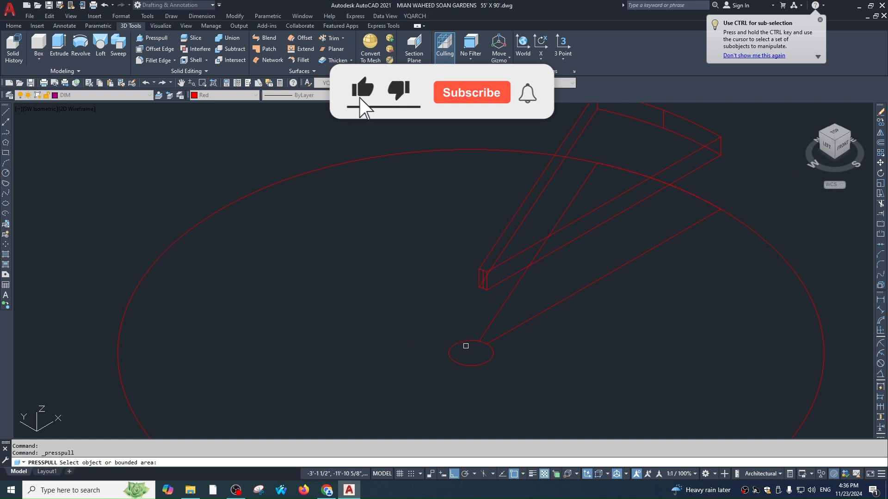
click(466, 346)
scroll(464, 198, down, 9)
middle_drag(469, 113, 471, 169)
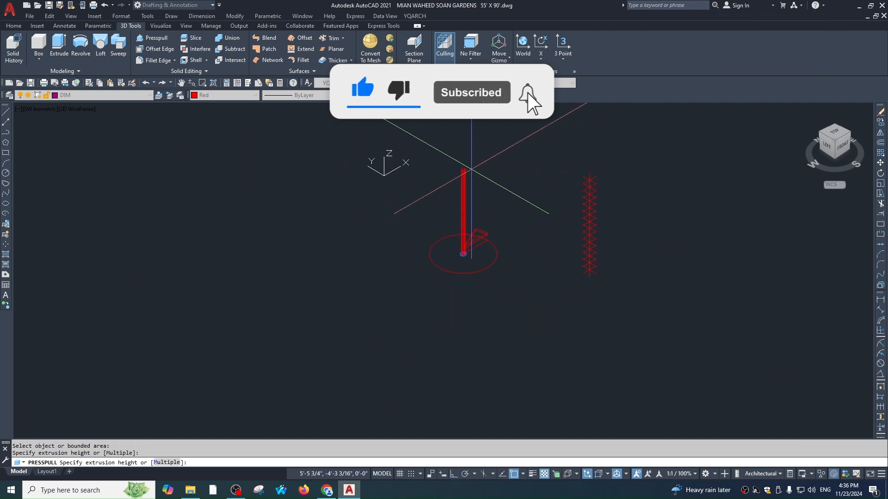
text(12')
key(Return)
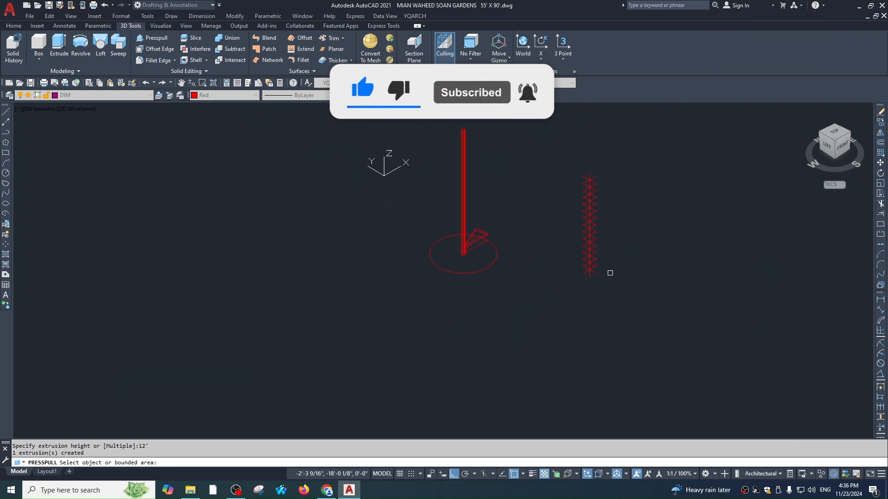
key(Escape)
Step: Start a helix centred on the column's base, taking its base radius out to the wedge's outer corner on the large circle
scroll(473, 227, up, 5)
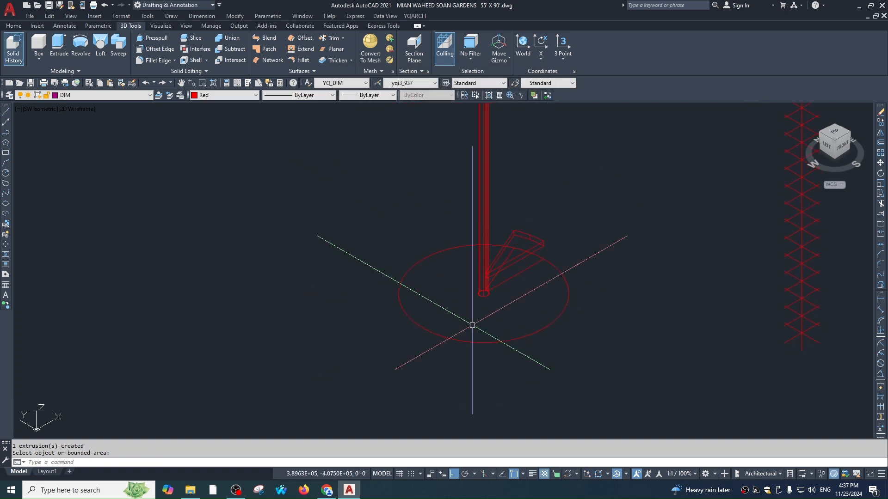
click(17, 26)
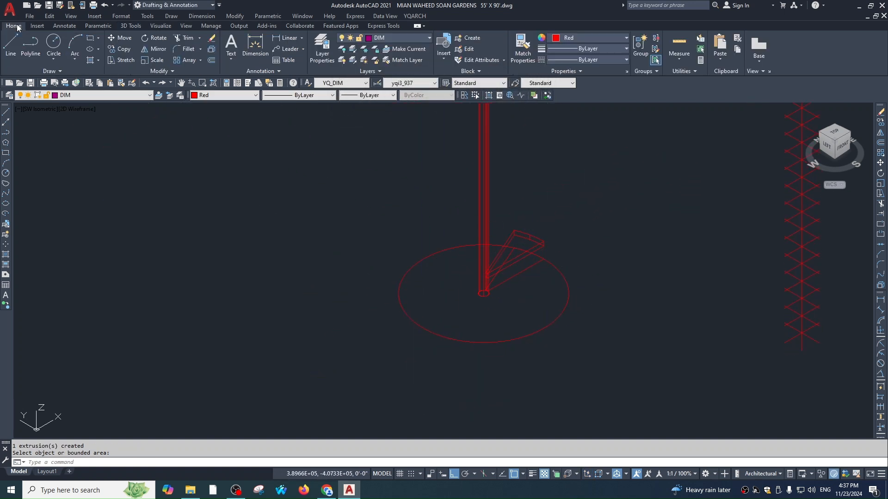
click(59, 71)
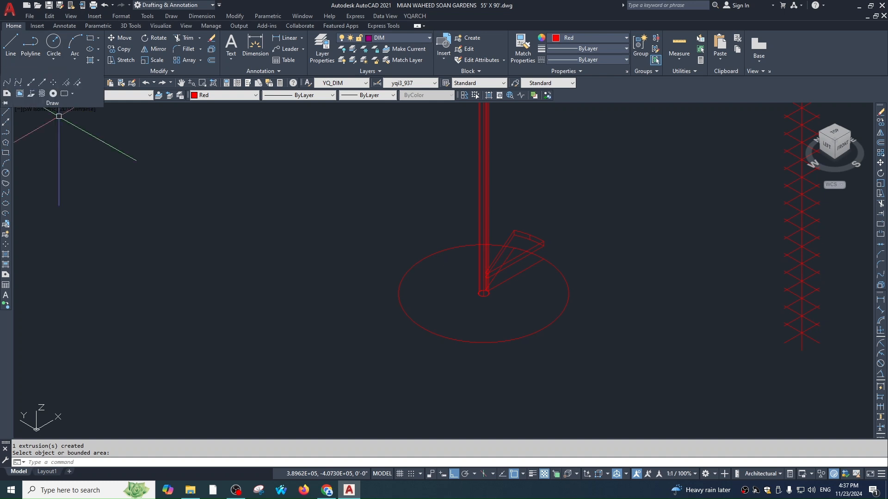
click(40, 98)
scroll(504, 288, up, 4)
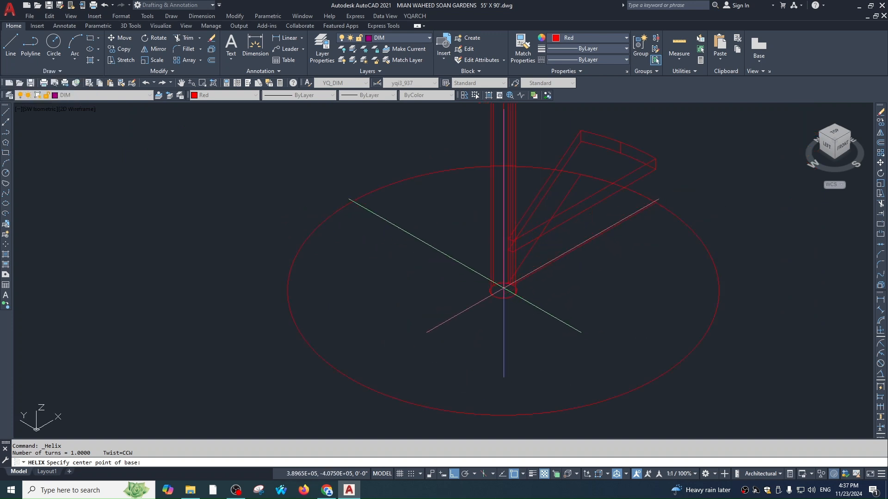
click(503, 290)
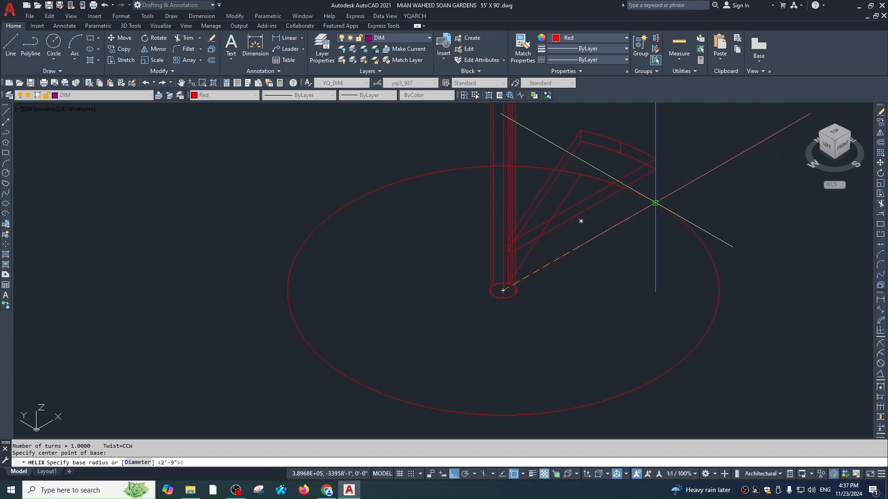
click(657, 203)
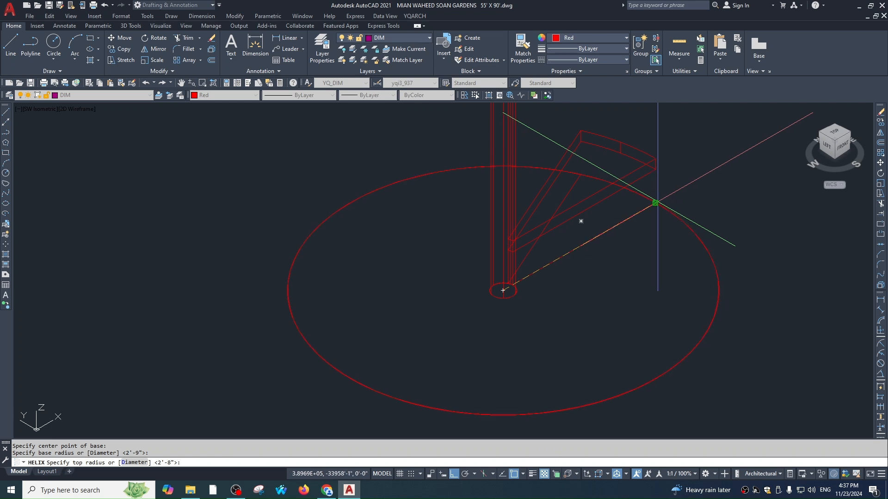
scroll(601, 208, down, 8)
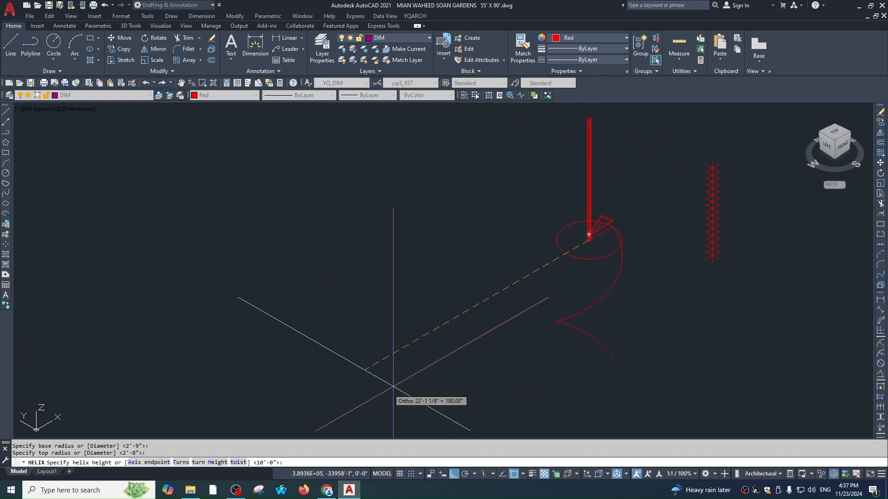
Step: Finish the helix with 1 turn and a height of 10' upward
click(180, 463)
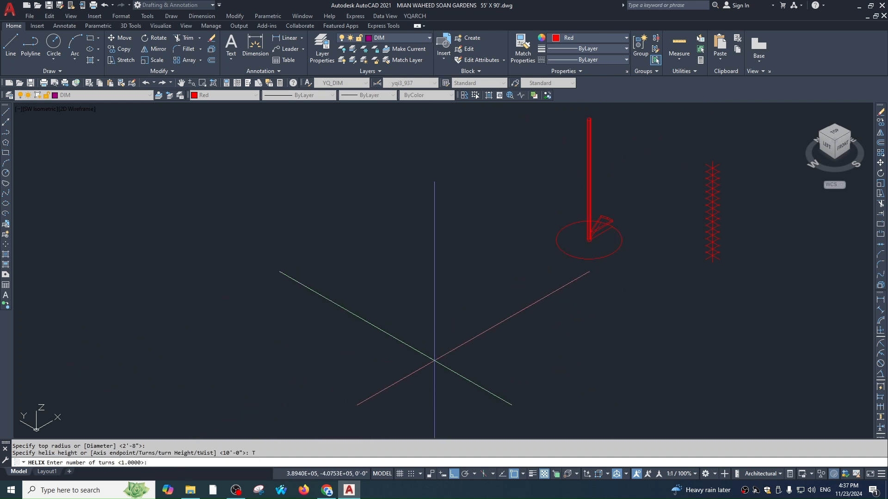
key(Return)
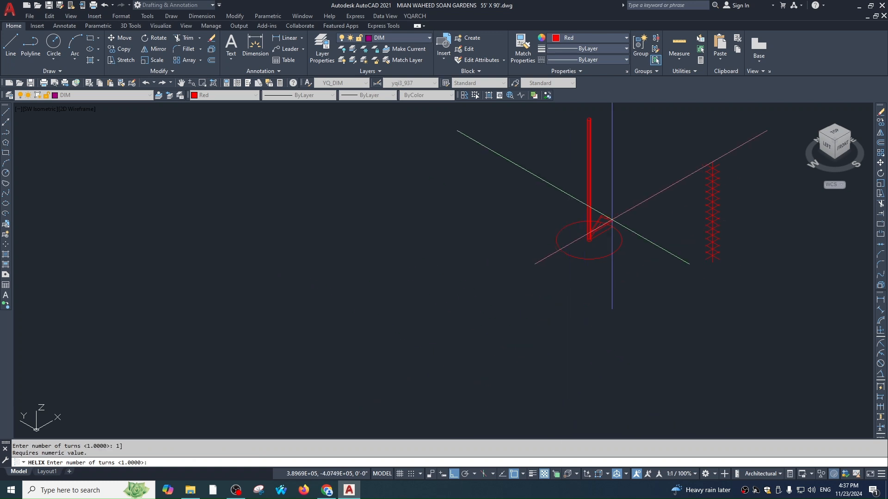
key(Return)
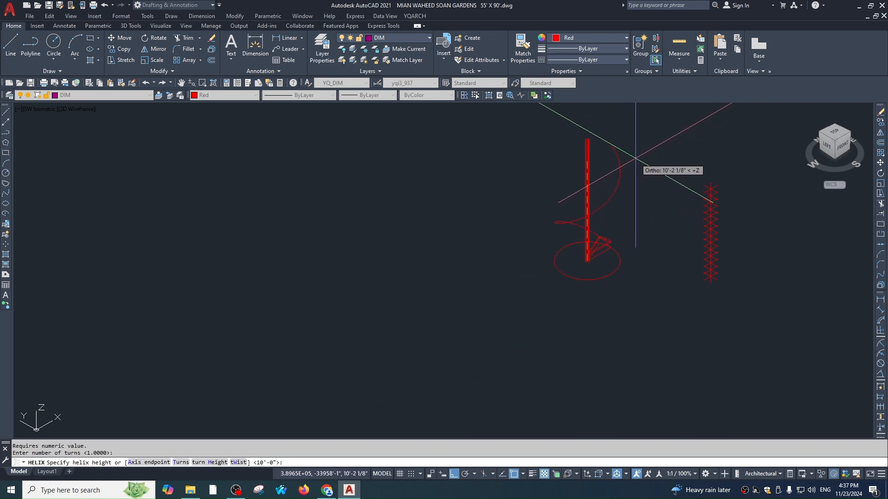
text(10')
key(Return)
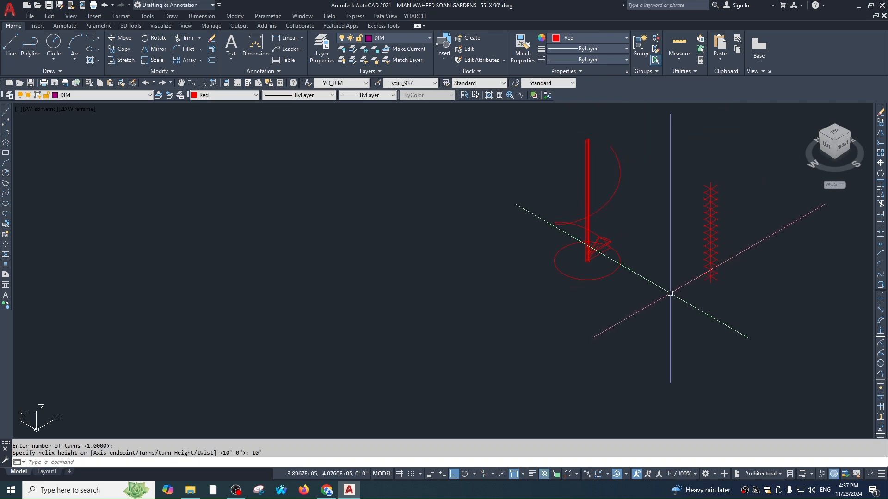
key(Escape)
Step: Create a path array of the solid tread using the helix as the path curve
scroll(602, 137, up, 4)
scroll(640, 252, down, 2)
middle_drag(639, 254, 609, 218)
scroll(601, 310, up, 2)
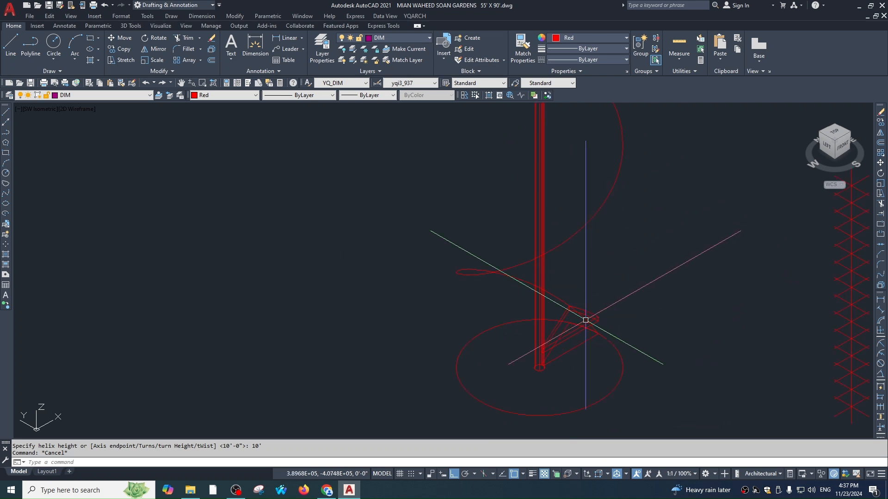
click(592, 314)
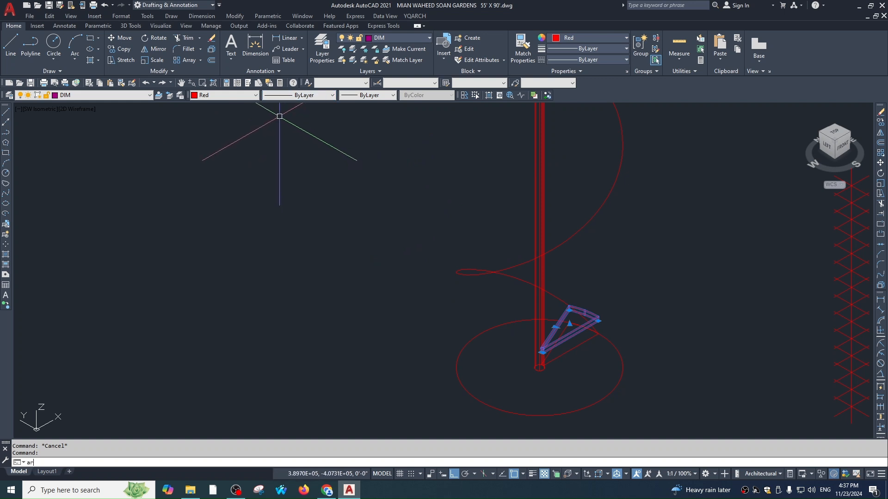
key(Return)
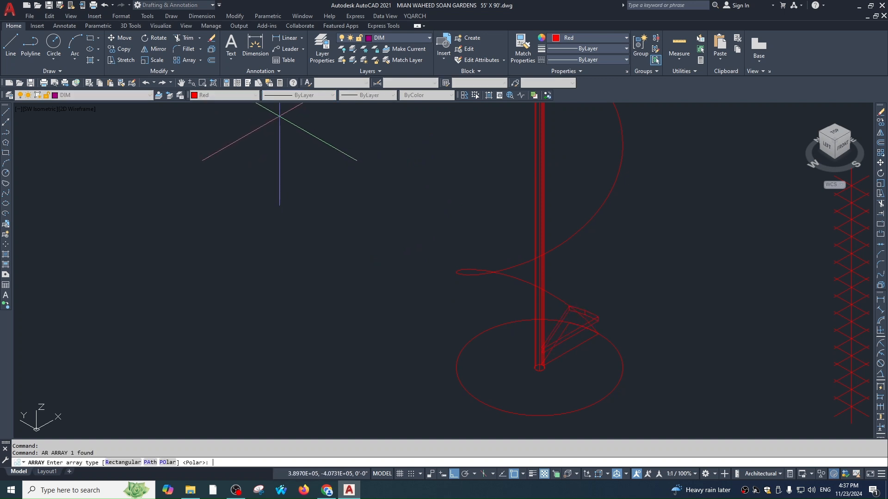
click(150, 463)
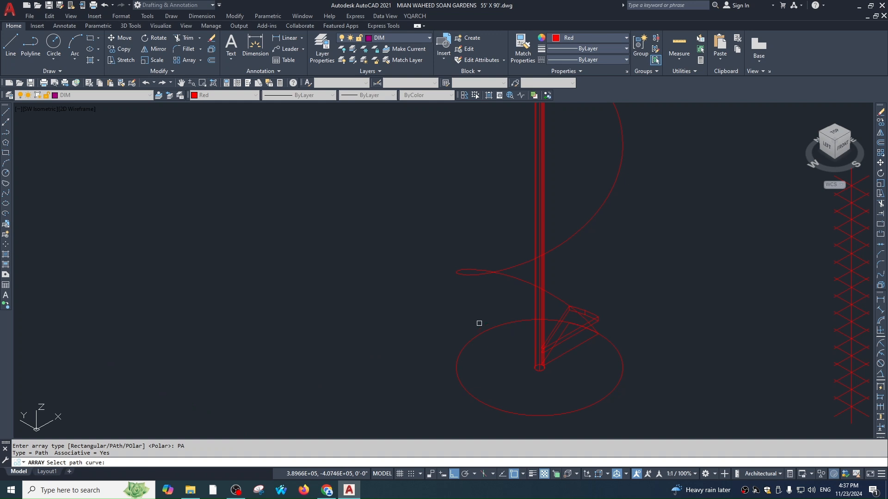
click(568, 238)
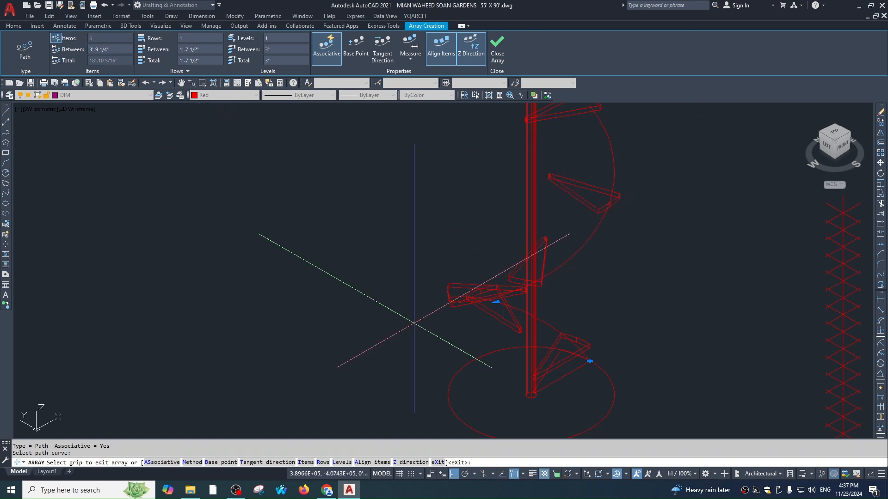
Step: Set the distance between the arrayed treads to 15 inches and finish the array with 16 items
text(I)
key(Return)
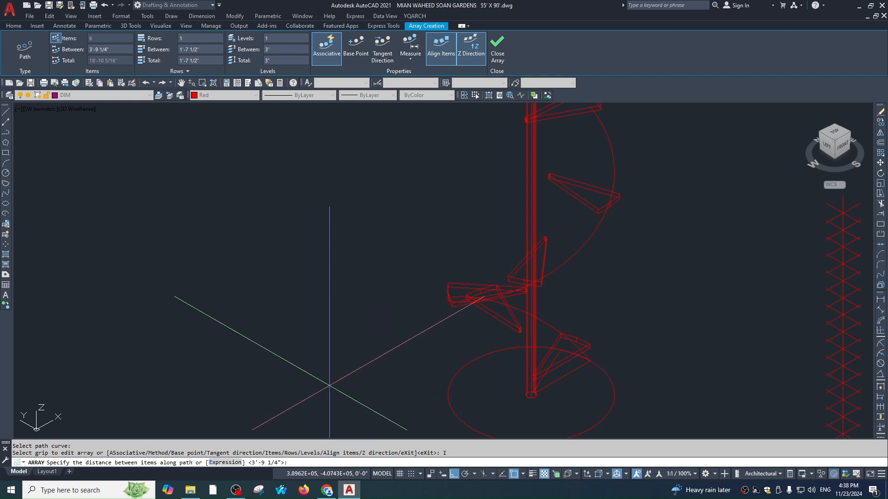
key(Return)
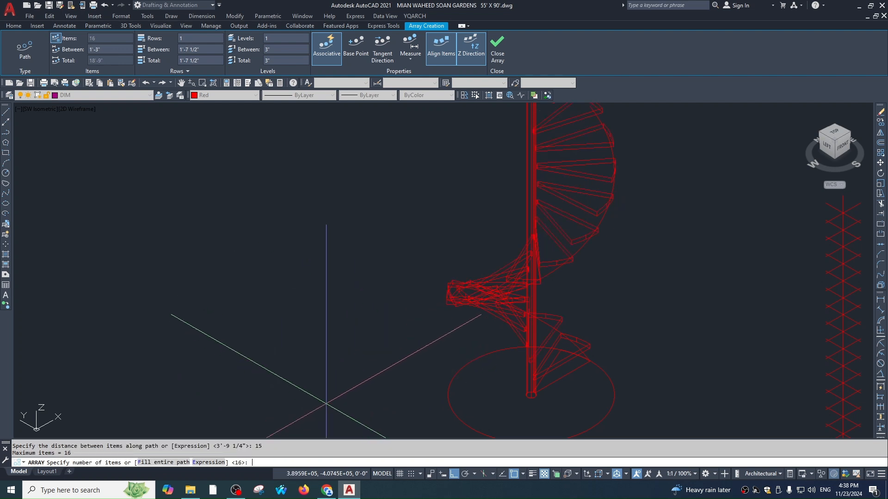
scroll(597, 325, down, 2)
middle_drag(597, 324, 587, 321)
key(Escape)
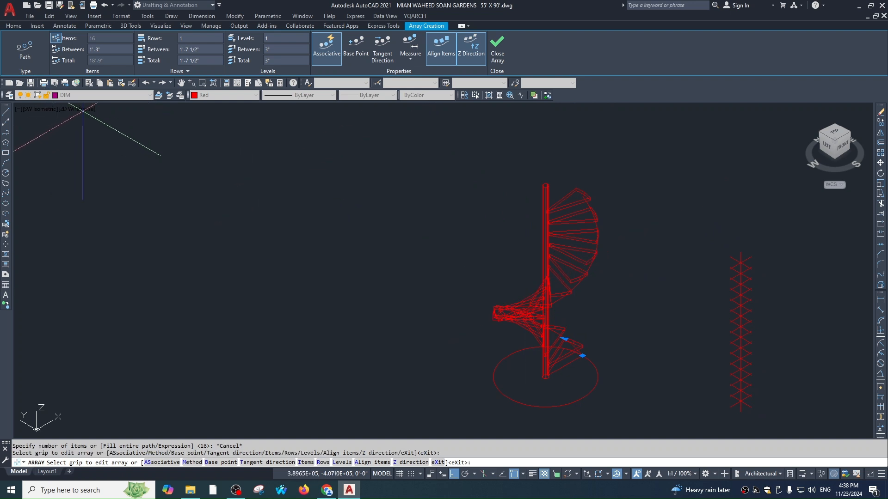
key(Escape)
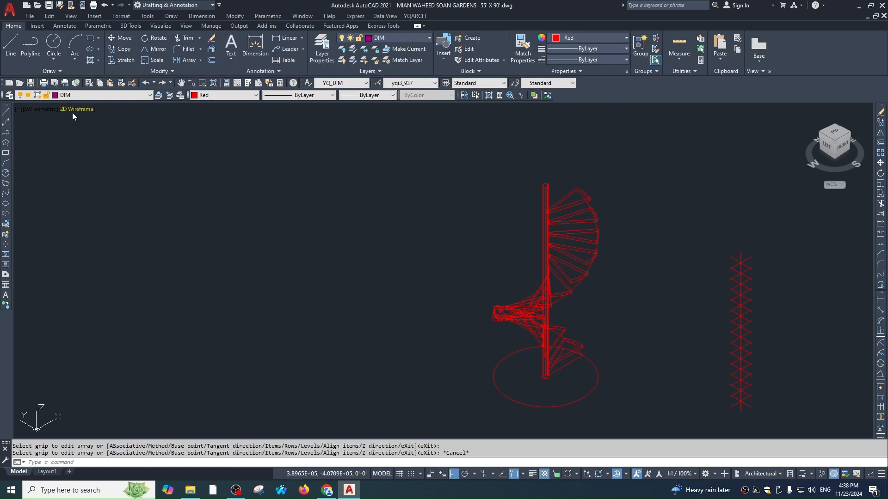
Step: Display the model in the Shaded visual style and examine the spiral of treads around the column
click(77, 109)
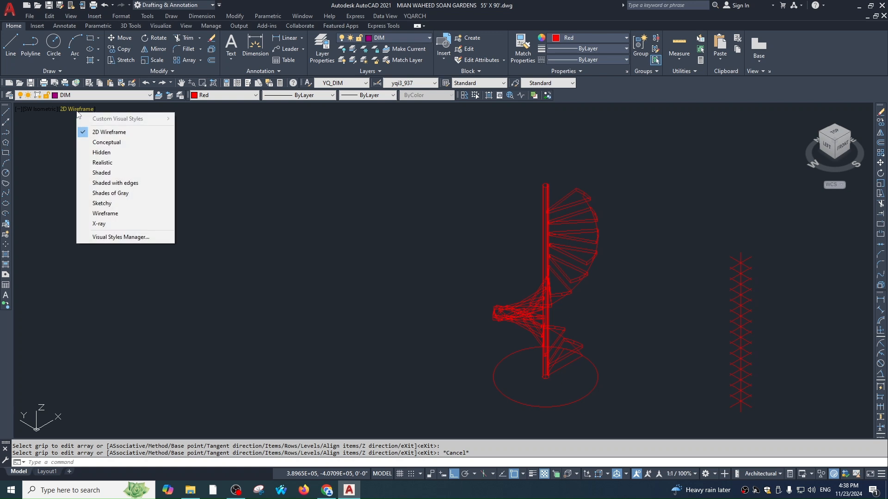
click(102, 172)
scroll(602, 302, up, 5)
scroll(426, 252, down, 5)
scroll(506, 333, up, 4)
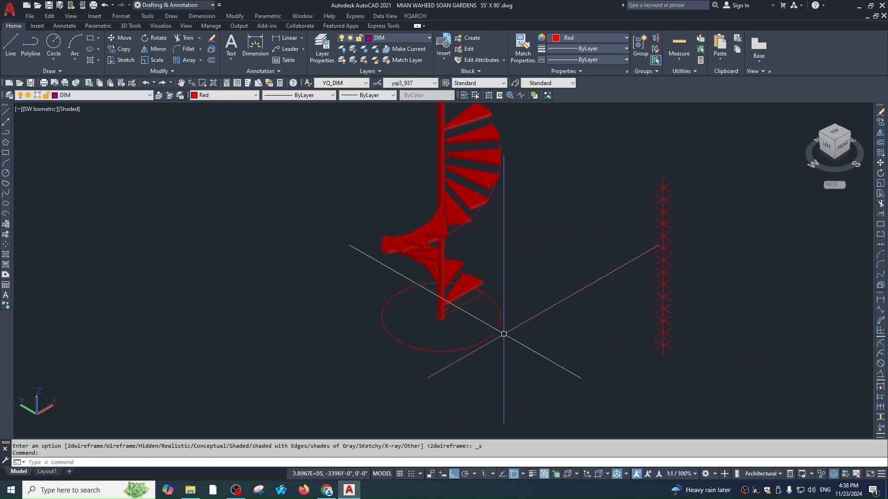
scroll(390, 244, down, 4)
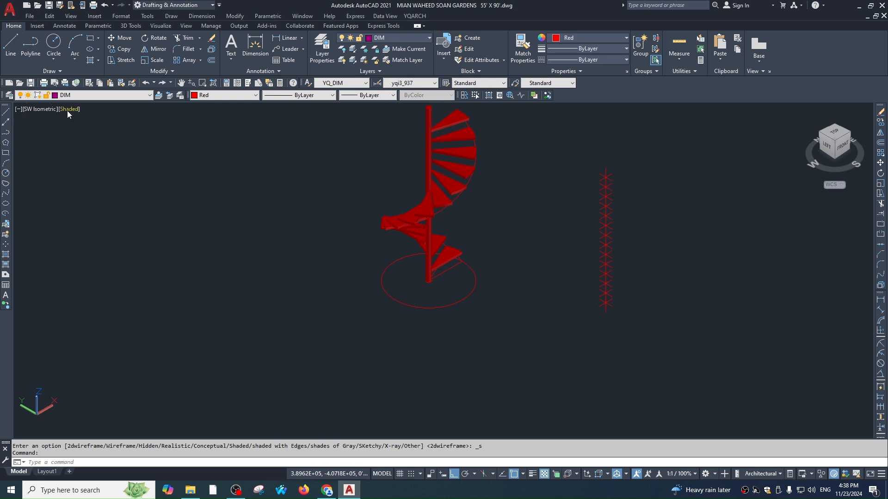
Step: Return the model's visual style to 2D Wireframe
right_click(69, 109)
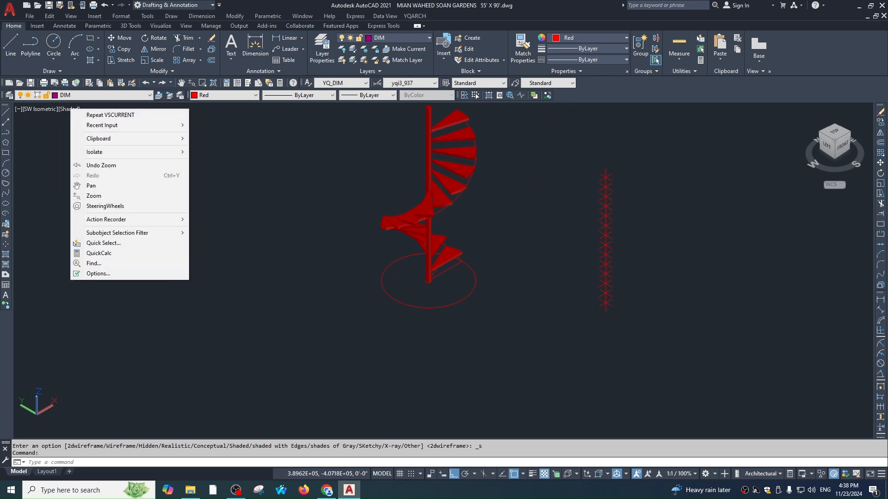
key(Escape)
click(69, 110)
click(91, 132)
Step: Draw a 12 by 2 inch rectangular polyline profile starting at the lower end of the helix
scroll(474, 257, up, 5)
scroll(475, 257, up, 5)
text(pl)
key(Return)
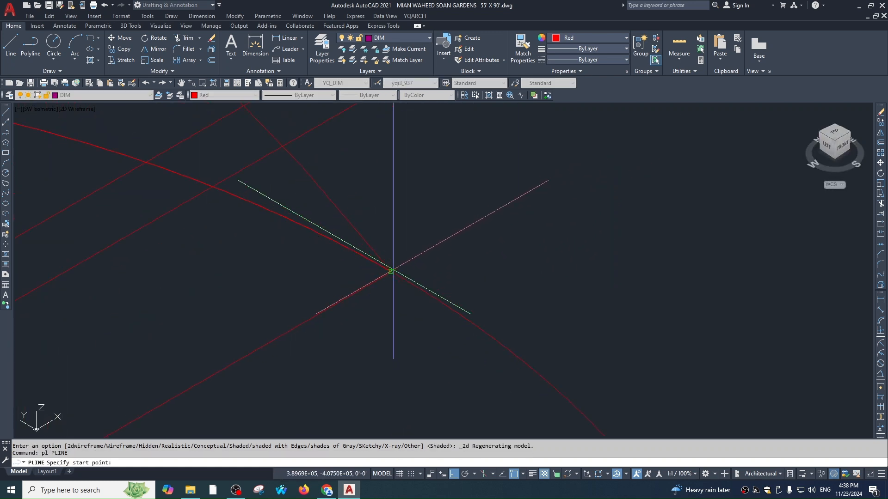
click(391, 271)
text(12)
key(Return)
scroll(467, 305, down, 3)
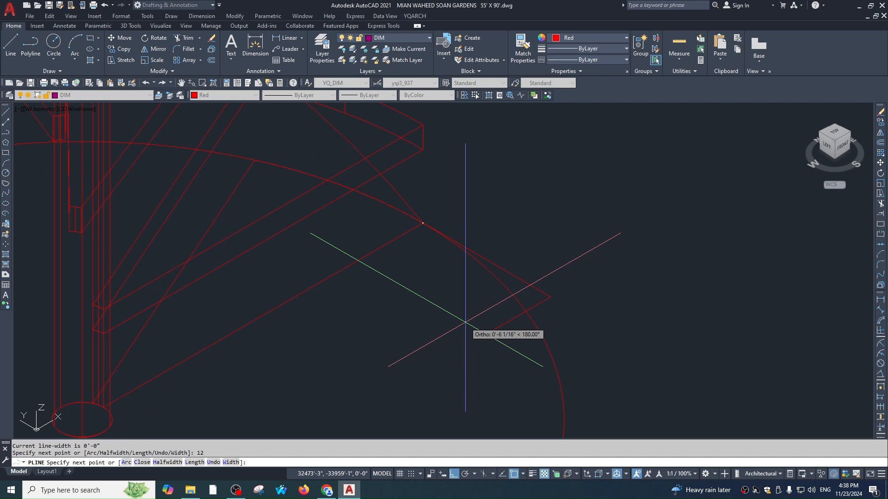
text(2)
key(Return)
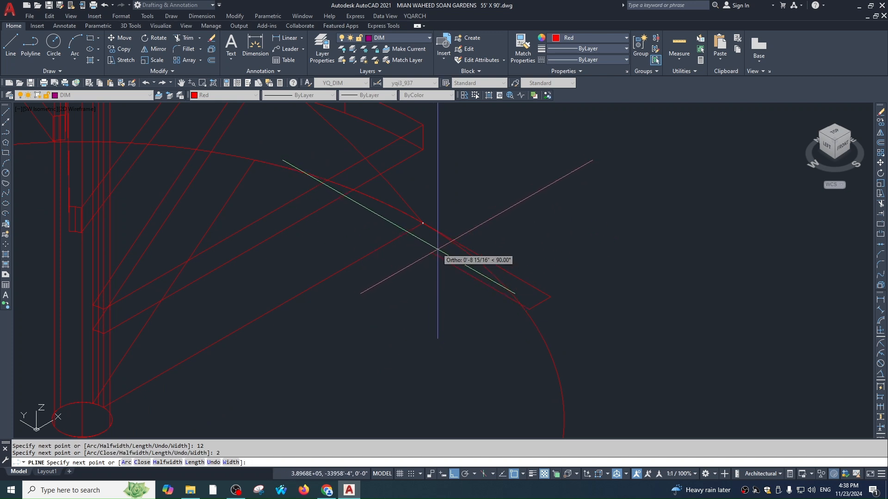
click(401, 236)
key(Escape)
scroll(460, 240, down, 3)
key(Escape)
Step: Copy the helix 36 inches straight up
scroll(477, 292, down, 2)
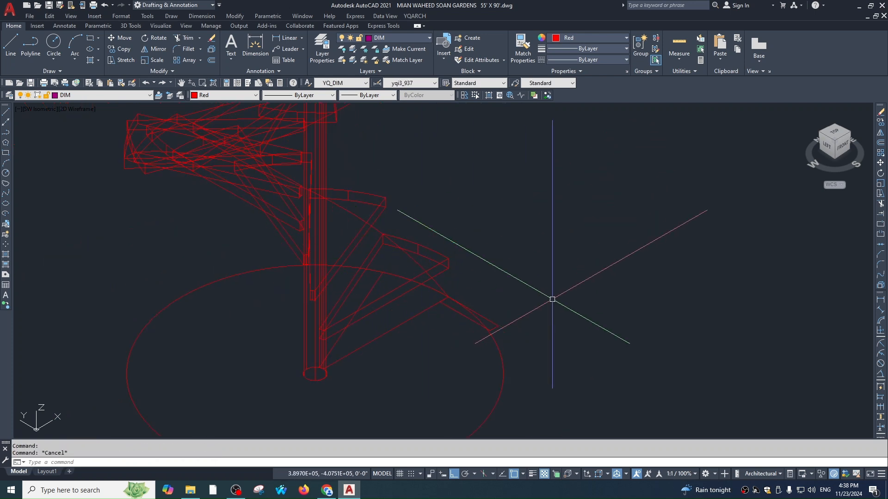
click(446, 286)
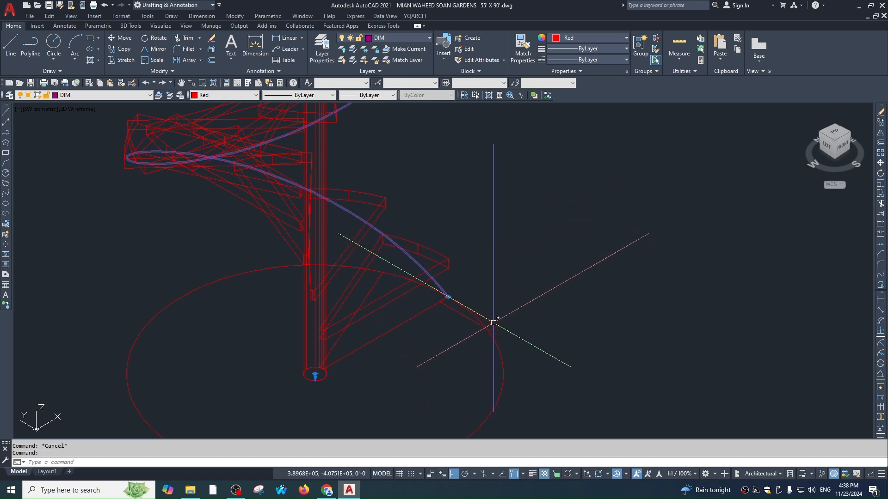
scroll(492, 321, down, 2)
key(Return)
click(563, 319)
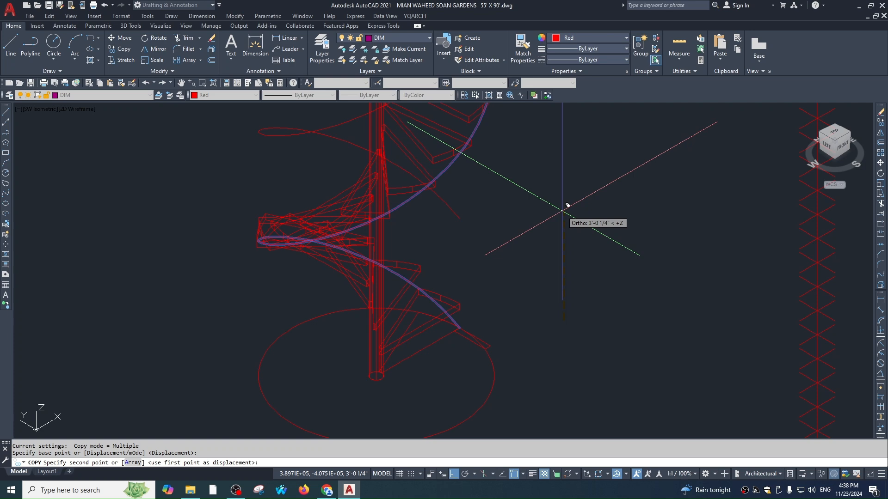
text(36)
key(Return)
key(Escape)
Step: Sweep the rectangular profile along the original helix at the treads' outer edge
scroll(486, 313, up, 5)
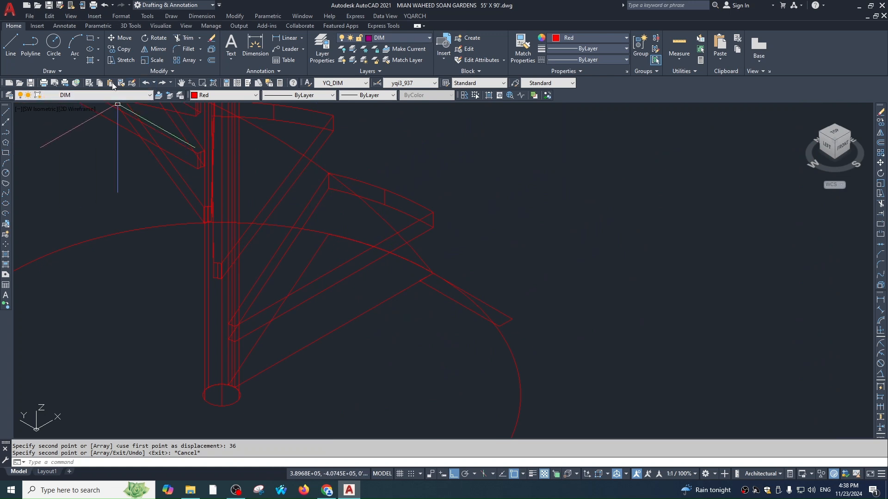
click(129, 26)
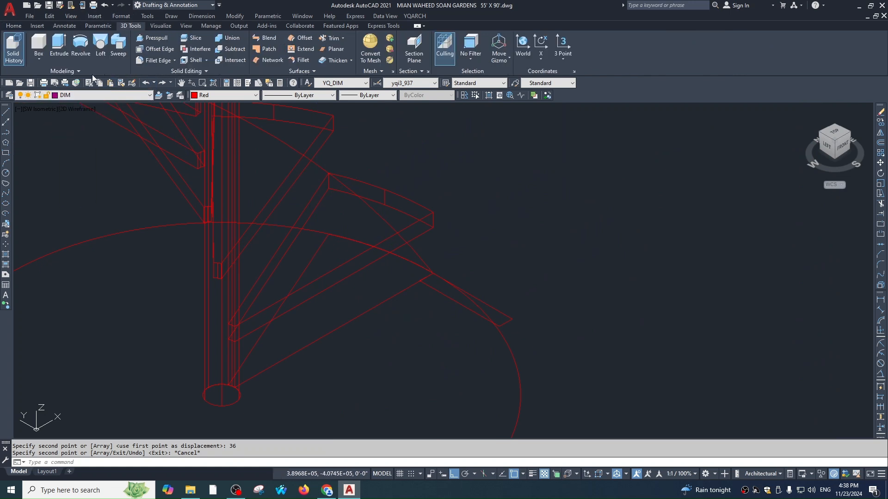
click(120, 55)
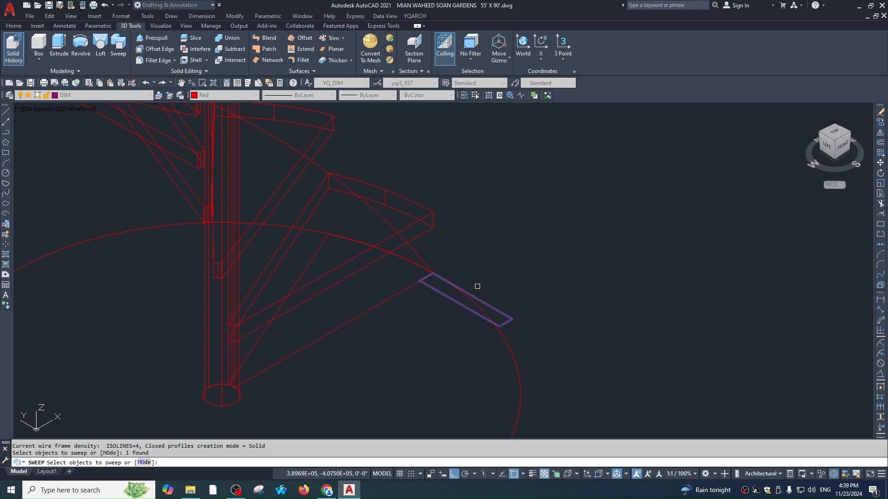
key(Return)
click(403, 238)
scroll(449, 310, down, 6)
middle_drag(367, 211, 368, 241)
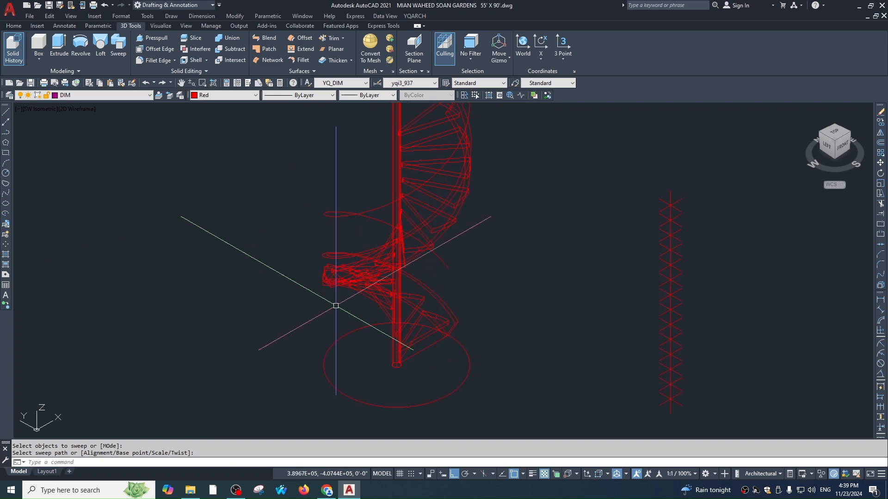
Step: Display the model in the Shaded visual style and examine the swept stringer
click(86, 110)
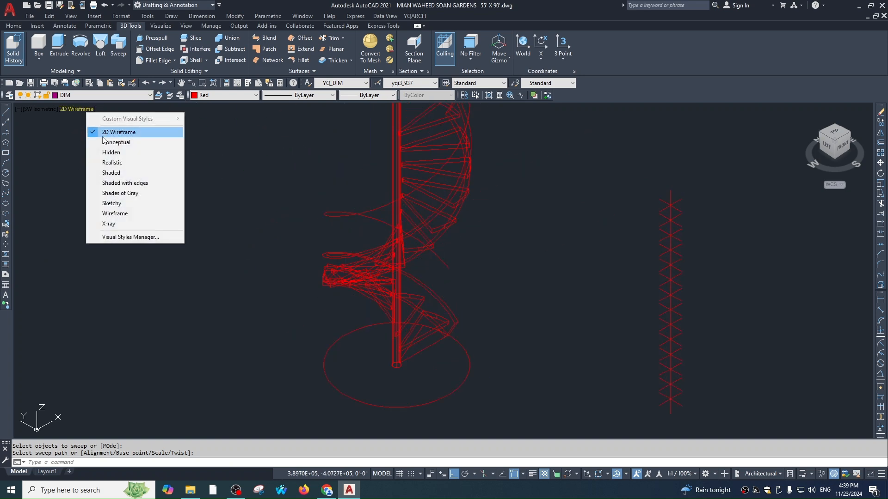
click(110, 173)
mouse_move(458, 301)
shift+middle_down()
mouse_move(440, 297)
mouse_move(634, 256)
mouse_move(409, 258)
mouse_move(444, 266)
mouse_move(543, 255)
mouse_move(431, 260)
mouse_move(458, 271)
mouse_move(587, 276)
mouse_move(415, 273)
mouse_move(423, 282)
shift+middle_up()
Step: Undo the visual style change and the sweep of the profile
key(ctrl+z)
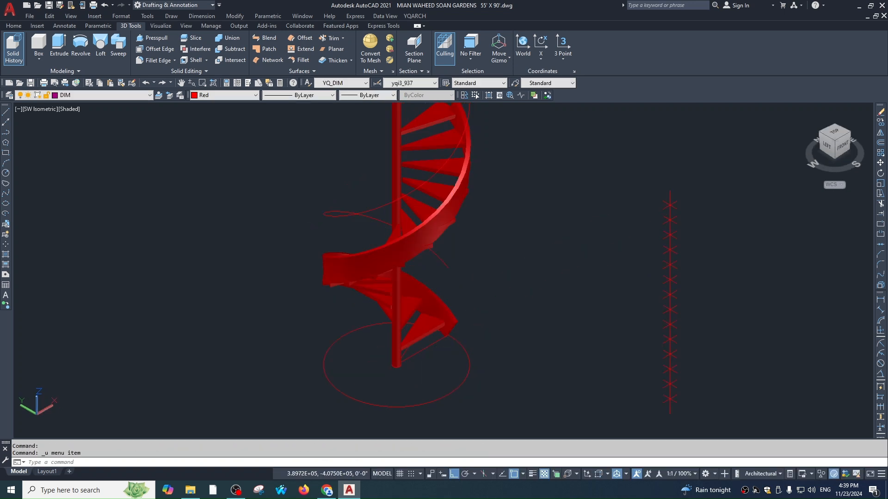
key(ctrl+z)
key(ctrl+z)
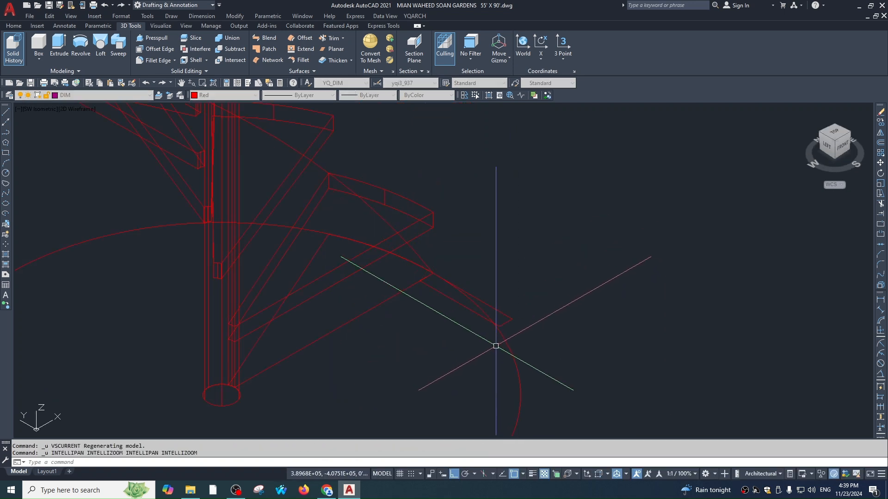
click(421, 262)
text(m)
key(space)
text(m)
key(space)
click(497, 249)
key(Escape)
scroll(406, 245, down, 5)
key(Escape)
Step: Copy the raised helix 33 inches straight down
scroll(448, 211, down, 2)
text(co)
key(space)
click(513, 227)
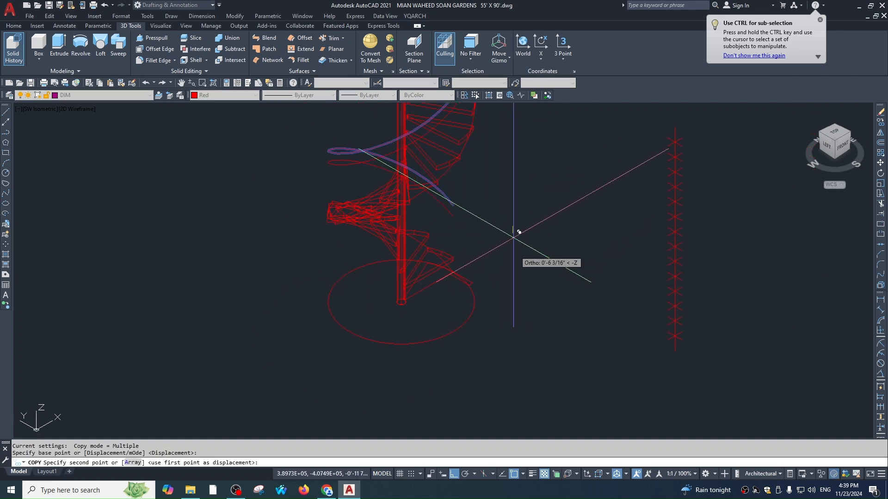
text(33)
key(space)
key(Escape)
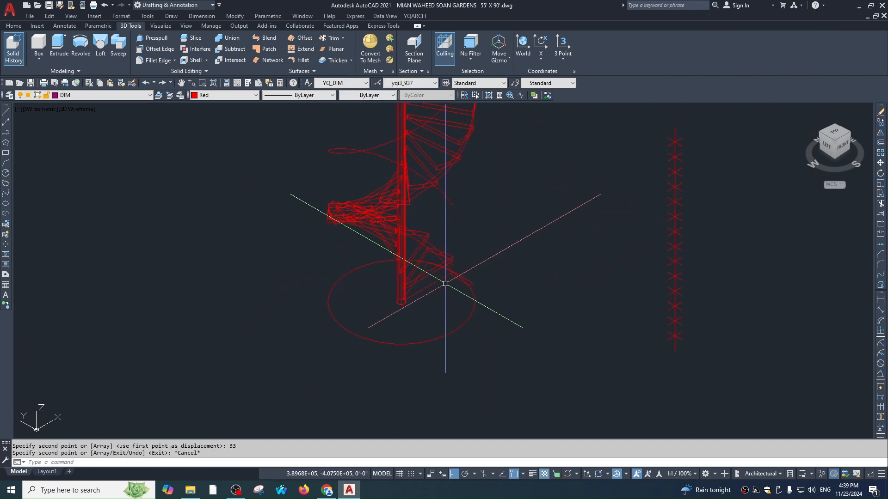
Step: Sweep the 12 by 2 inch rectangular profile along the helix at the treads' outer edge to form the stringer
scroll(446, 277, up, 4)
scroll(467, 301, up, 4)
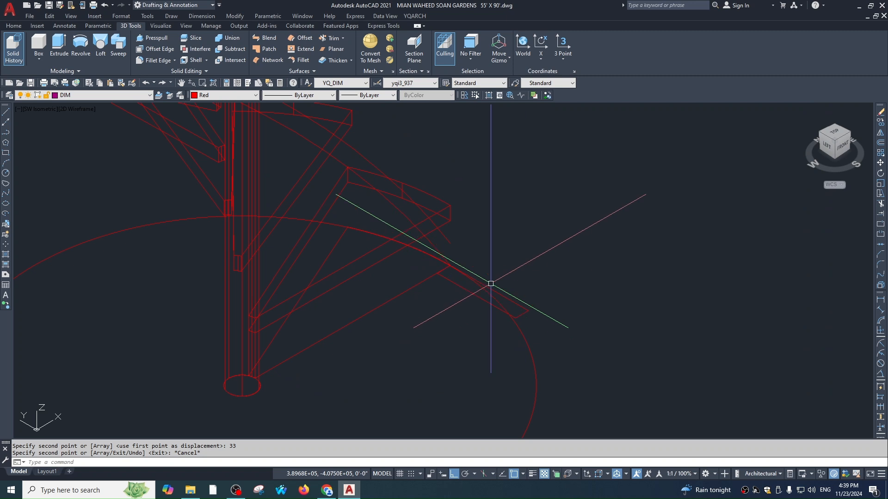
click(118, 46)
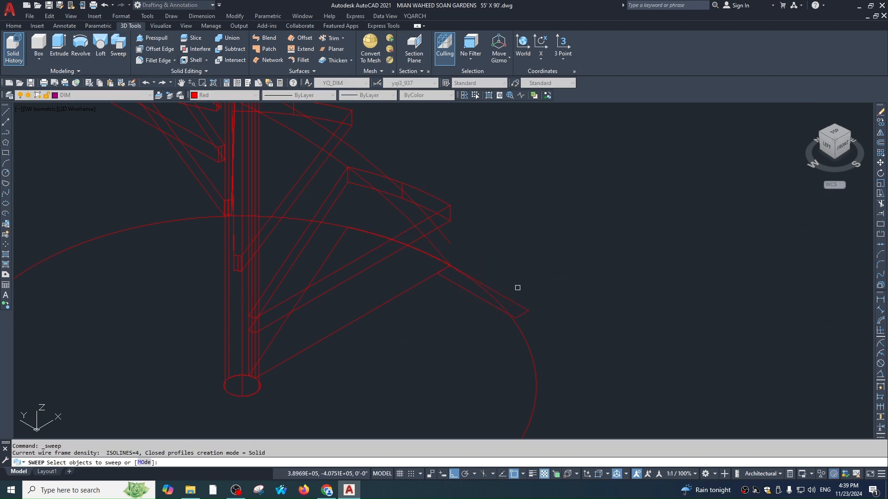
key(Return)
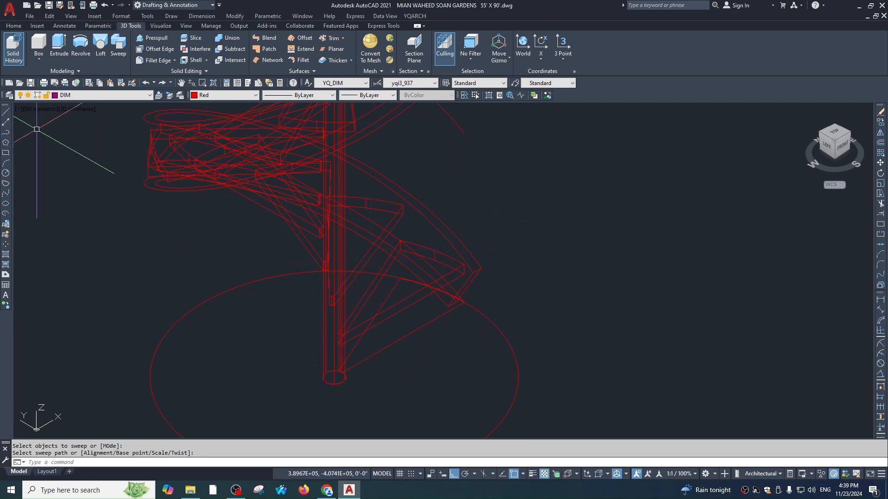
Step: Show the model in the Shaded visual style and examine the stringer and treads from several sides
click(85, 110)
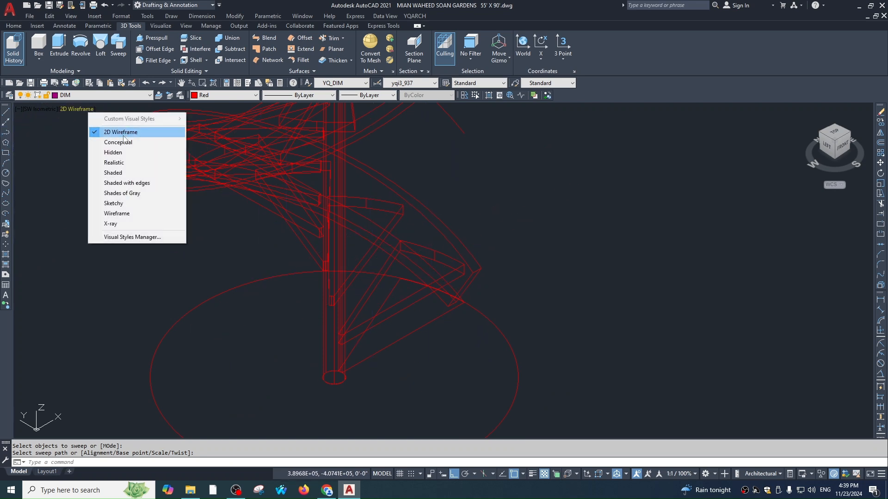
click(119, 173)
shift+middle_drag(413, 256, 495, 222)
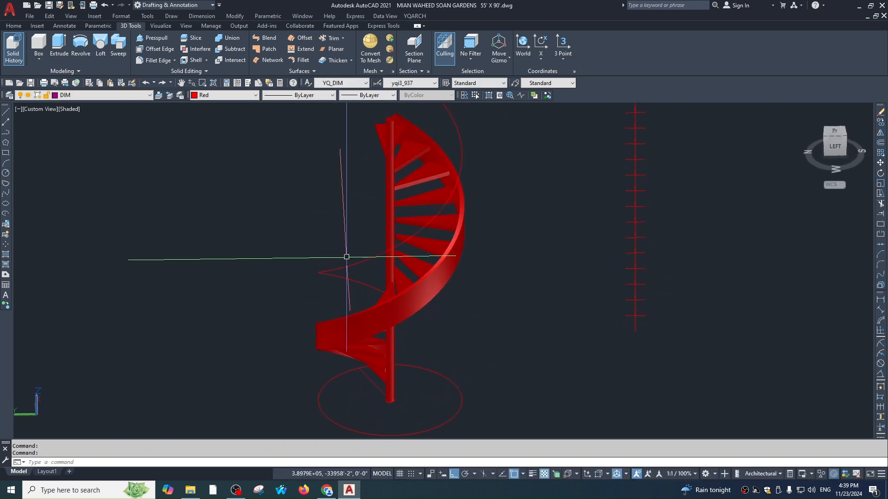
scroll(421, 281, down, 2)
middle_drag(420, 281, 436, 271)
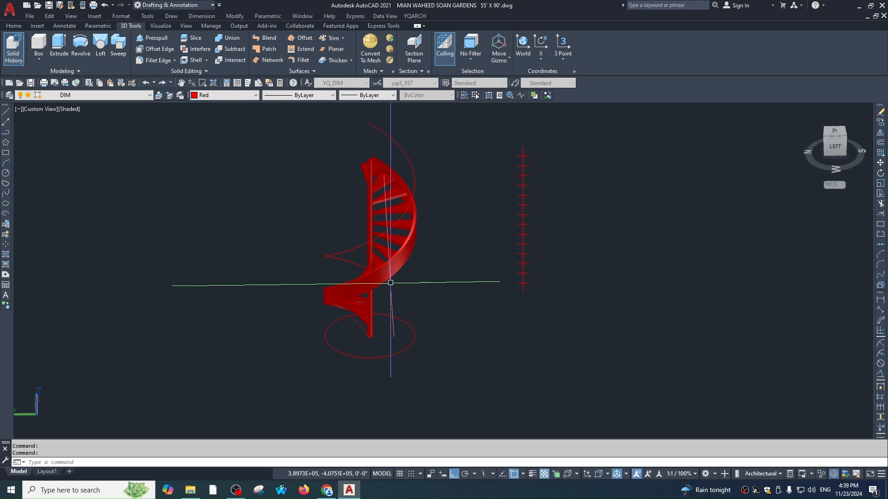
scroll(296, 288, up, 3)
middle_drag(386, 300, 842, 303)
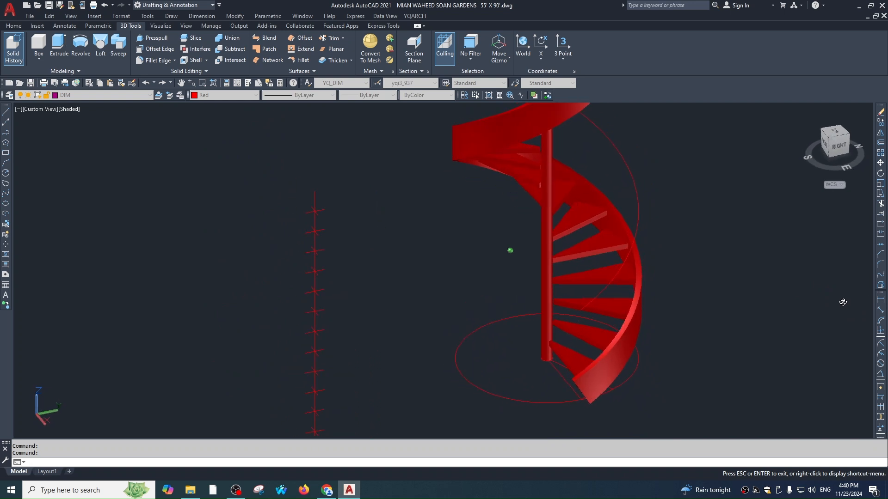
scroll(564, 310, up, 2)
scroll(615, 326, up, 2)
middle_drag(619, 325, 537, 294)
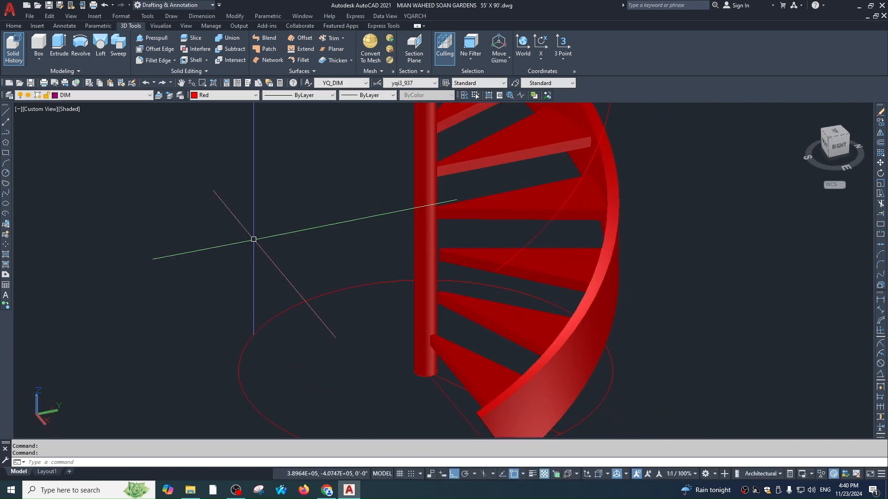
Step: Return the model's visual style to 2D Wireframe
click(74, 109)
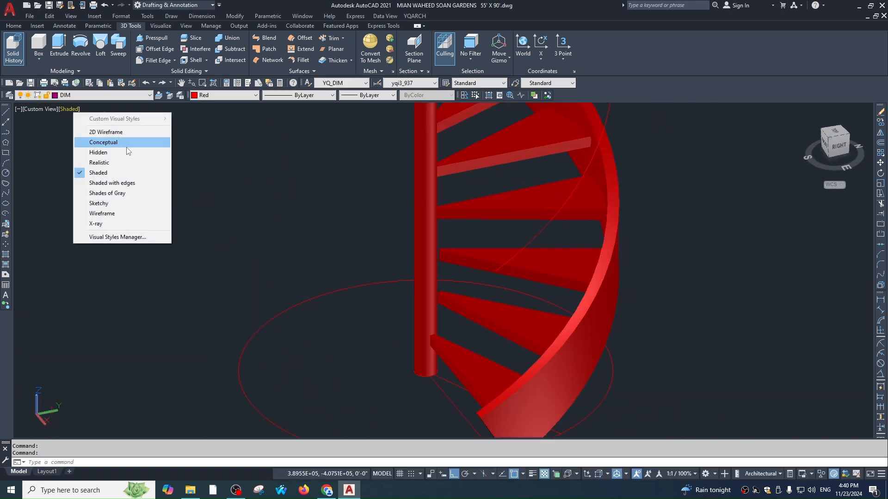
click(106, 131)
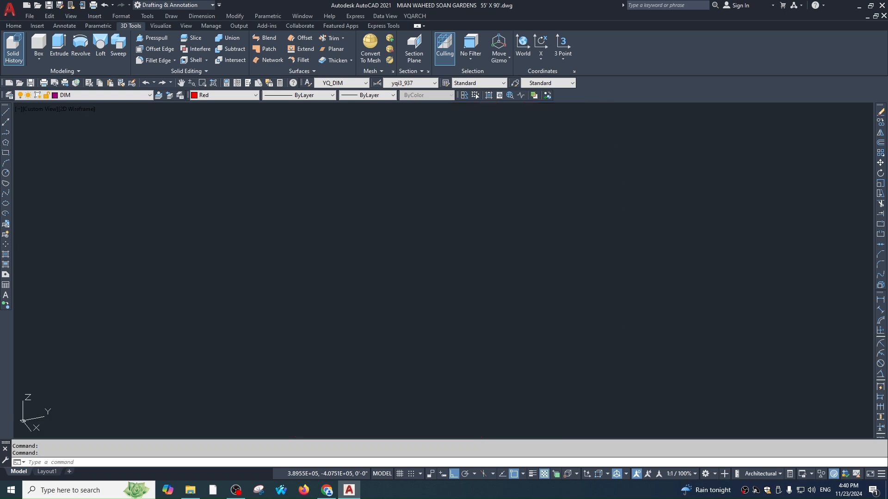
Step: Copy the uppermost helix 12 inches straight down
scroll(516, 267, up, 4)
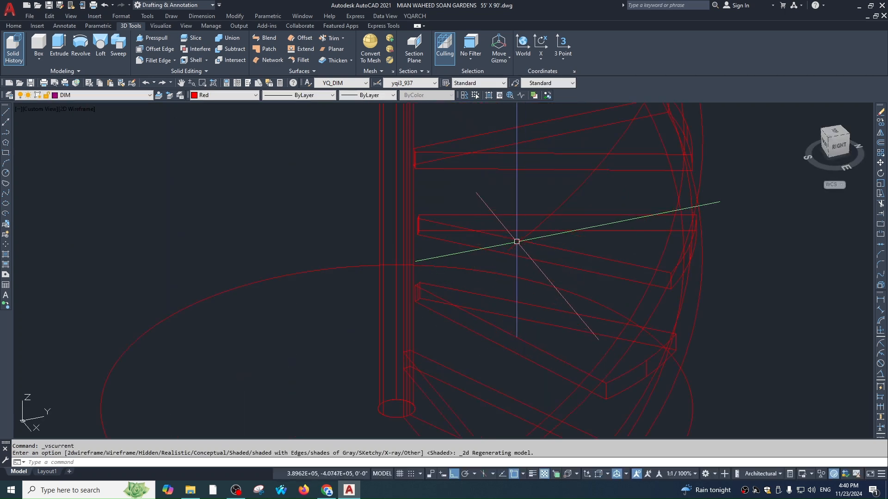
text(co)
key(Return)
scroll(521, 267, down, 2)
middle_drag(521, 266, 430, 229)
click(645, 294)
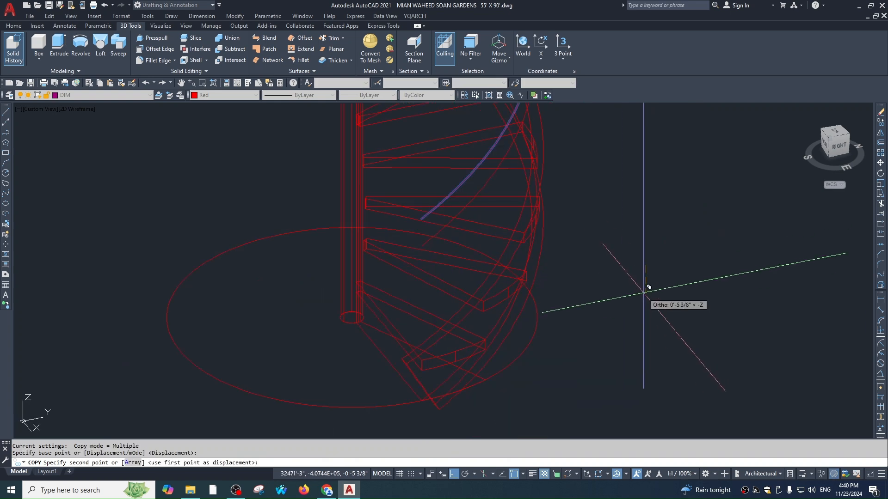
text(12)
key(Return)
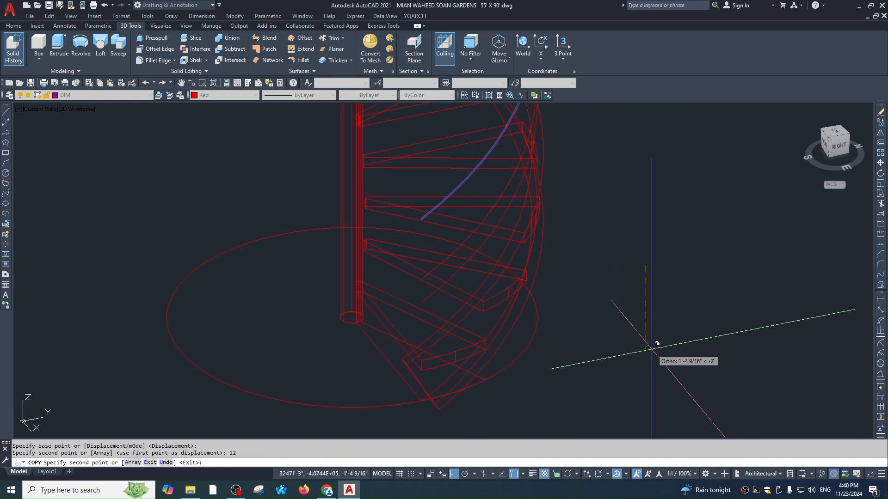
key(Escape)
Step: Copy the second helix from the top straight down at distances of 6 and 12 inches
click(456, 254)
text(co)
key(Return)
click(623, 294)
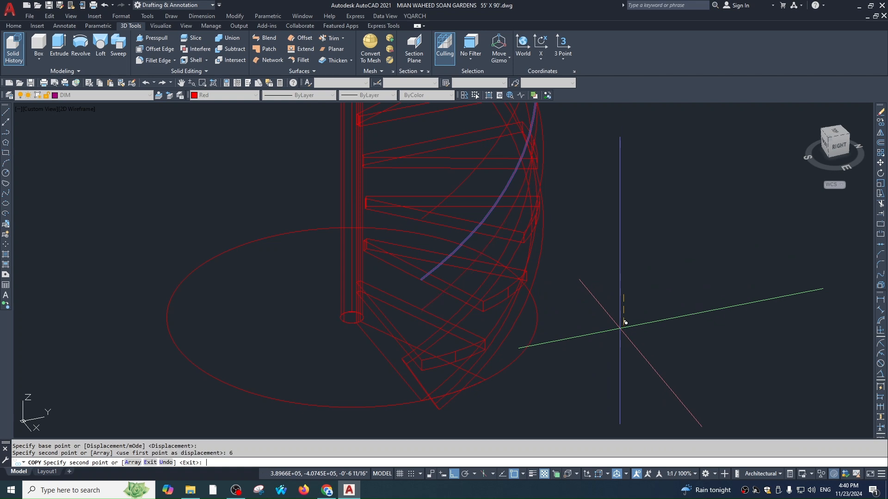
key(Escape)
Step: Draw a circle with a 2-inch radius centred on the lower end of the uppermost helix
scroll(441, 346, up, 4)
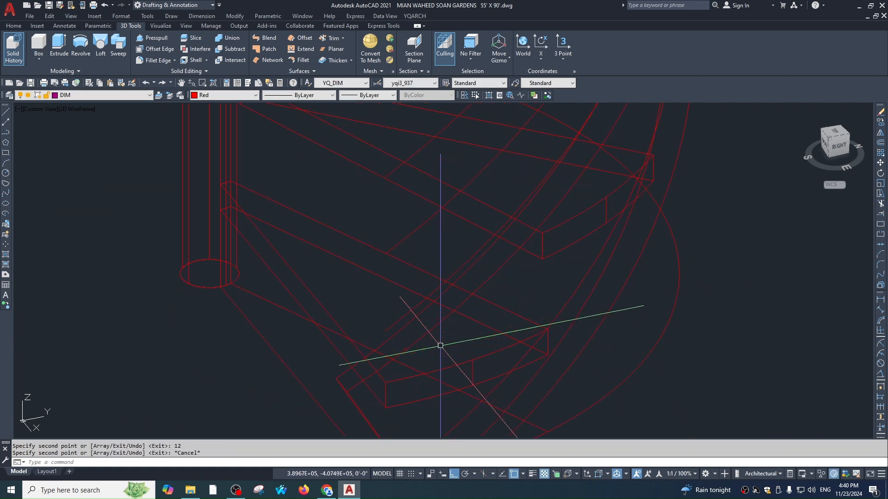
scroll(402, 240, up, 2)
text(c)
key(Return)
scroll(423, 209, up, 3)
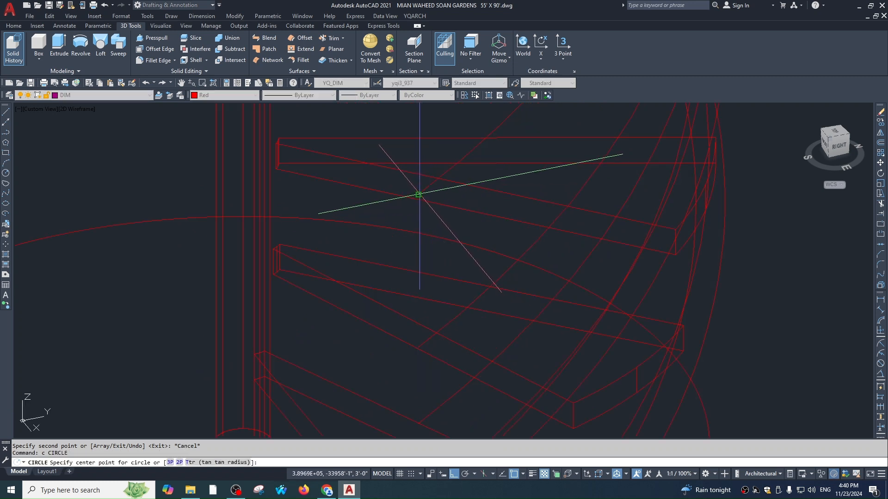
click(418, 194)
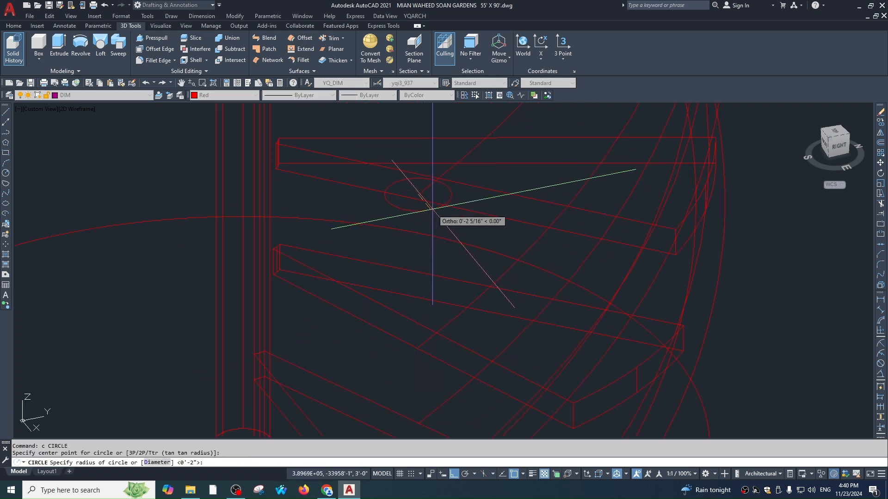
text(2)
key(Return)
Step: Undo the 2-inch-radius circle at the end of the uppermost helix
text(u)
key(Return)
key(Escape)
text(ex)
key(Escape)
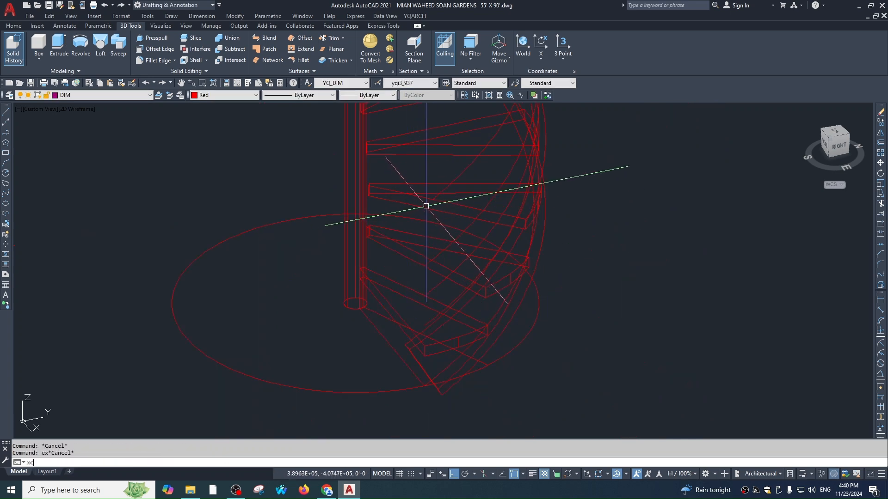
Step: Draw a circle with a 1-inch radius centred on the lower end of the uppermost helix
text(c)
key(Return)
scroll(426, 208, up, 2)
click(423, 204)
text(1)
key(Return)
Step: Draw a circle with a 0.25-inch radius centred on the lower end of the second helix from the top
key(Return)
click(423, 300)
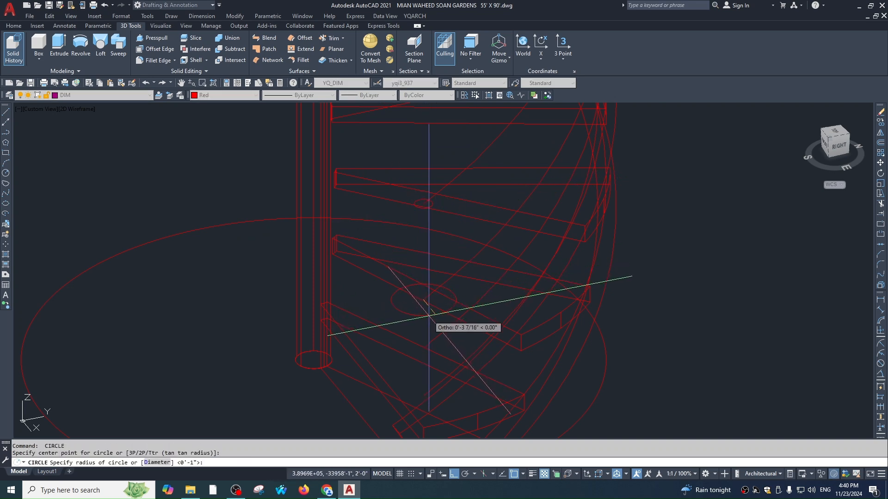
key(Return)
Step: Draw a circle with a 0.25-inch radius centred on the lower end of each of the two lowest helixes
key(Return)
scroll(428, 319, up, 5)
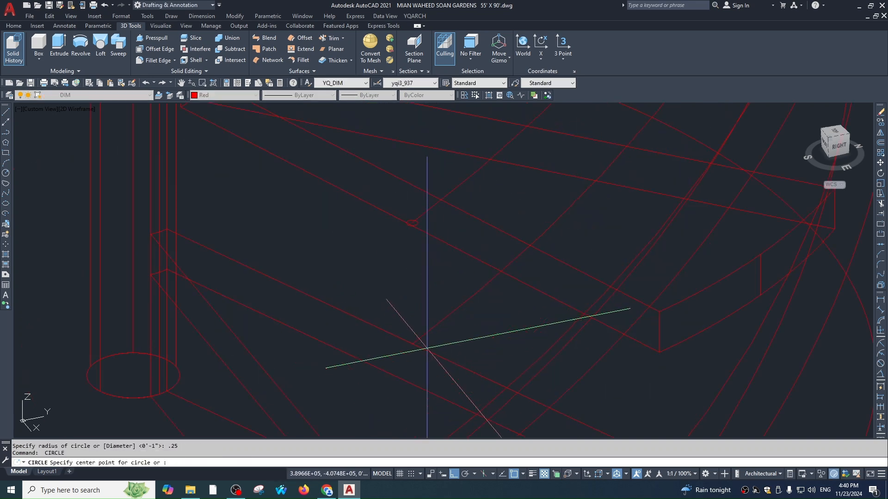
click(407, 342)
key(Return)
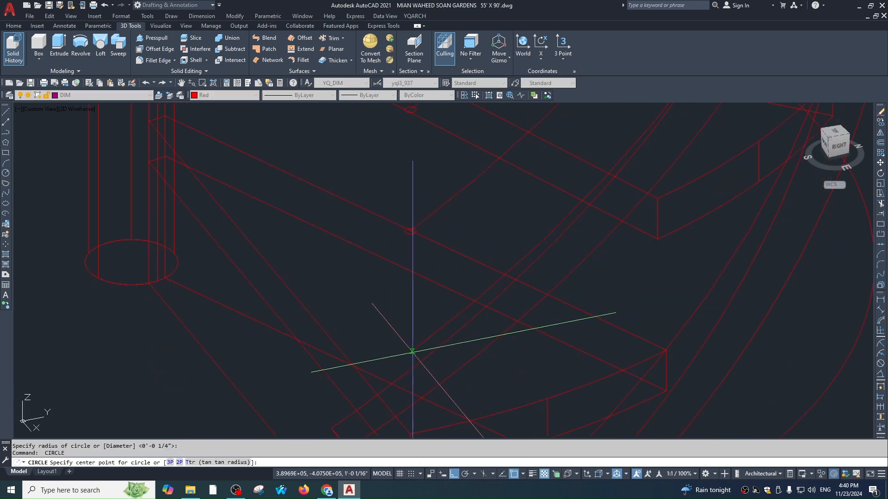
click(410, 353)
key(Return)
scroll(500, 287, down, 6)
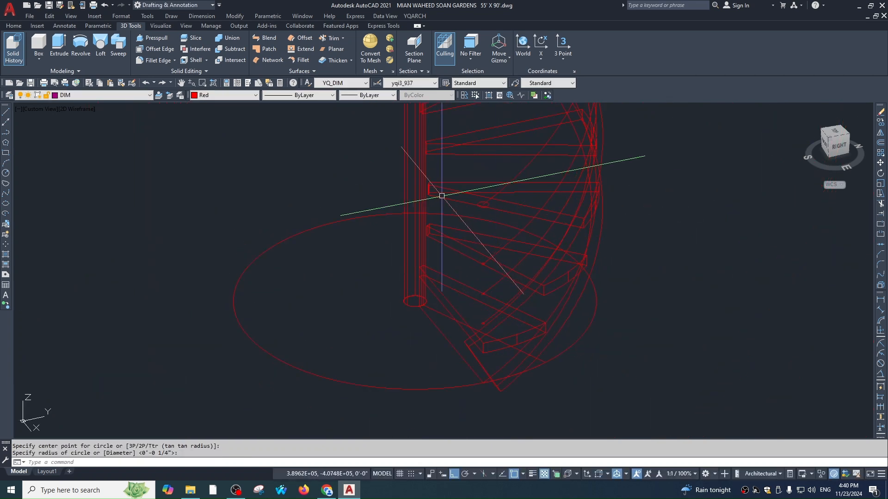
Step: Sweep the 1-inch-radius circle along the uppermost helix to form the handrail
click(118, 50)
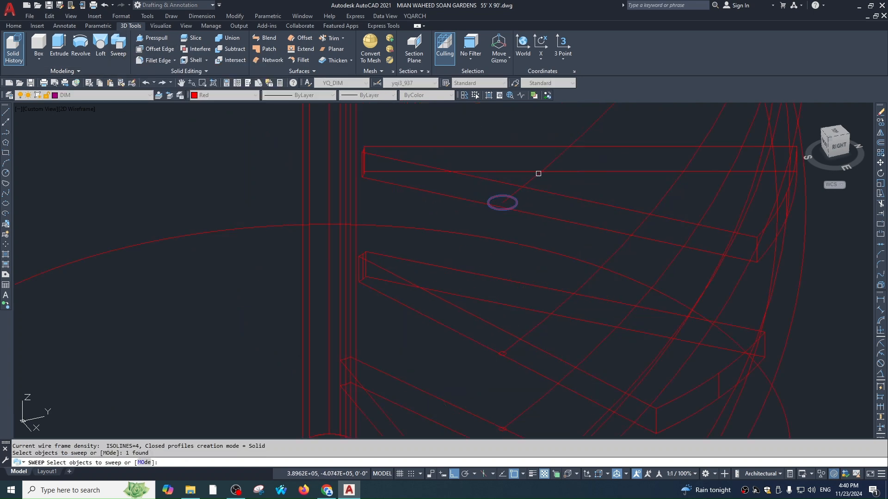
key(Return)
scroll(504, 203, up, 5)
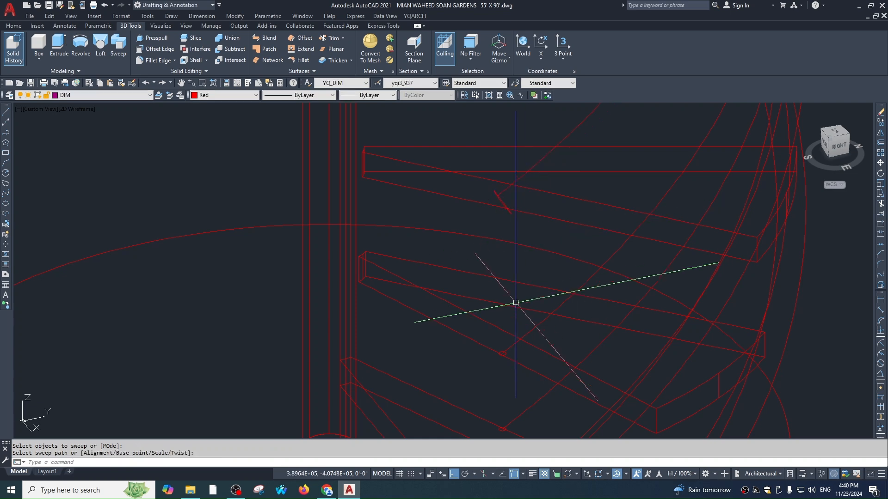
Step: Sweep the 0.25-inch-radius circle along the second helix from the top
scroll(490, 275, up, 2)
key(Return)
click(509, 262)
key(Return)
click(529, 229)
scroll(517, 273, down, 4)
Step: Sweep the 0.25-inch-radius circle along the third helix from the top
middle_drag(513, 300, 470, 161)
key(Return)
scroll(471, 323, up, 3)
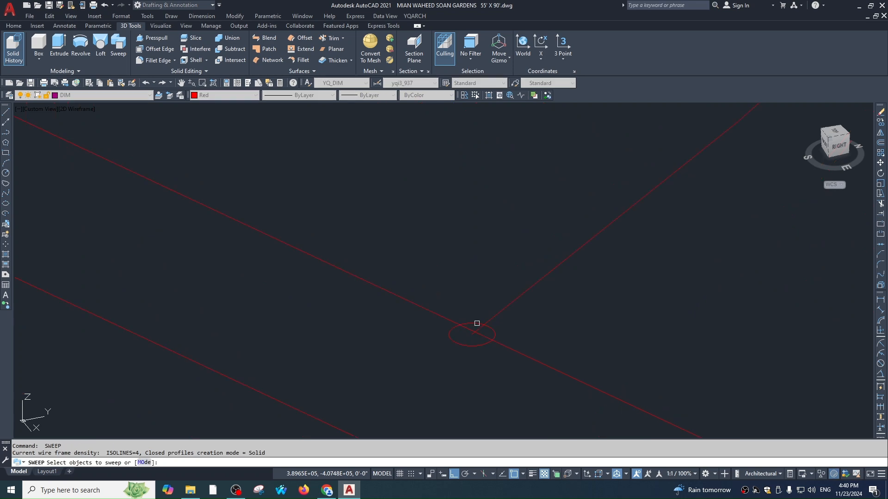
click(494, 331)
key(Return)
click(527, 290)
scroll(547, 309, down, 5)
Step: Sweep the last 0.25-inch-radius circle along the lowest railing helix and end the Sweep command
middle_drag(547, 310, 501, 174)
middle_drag(503, 401, 483, 317)
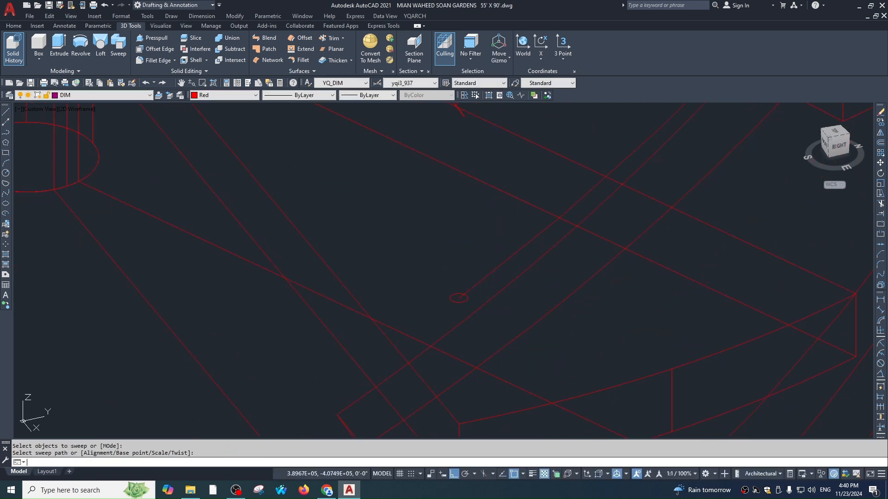
key(Return)
scroll(464, 298, up, 3)
key(Return)
click(486, 259)
key(Return)
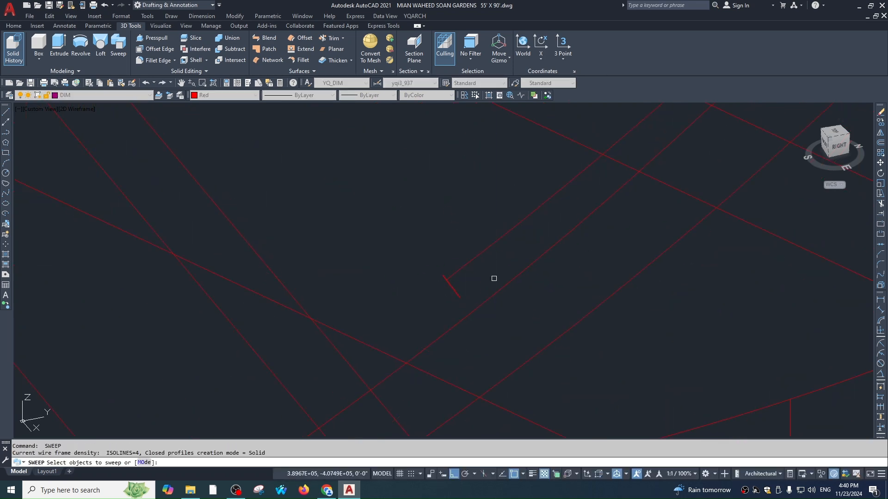
key(Escape)
scroll(493, 250, down, 8)
middle_drag(491, 260, 472, 305)
key(Escape)
Step: Switch the visual style to Shaded and examine the swept railings and stringer from several sides
middle_drag(427, 127, 387, 253)
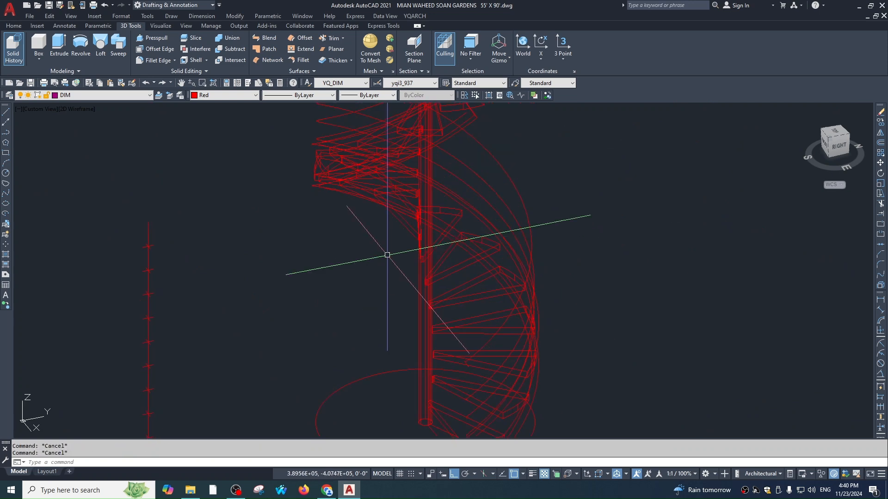
click(76, 109)
click(103, 172)
scroll(544, 296, down, 5)
mouse_move(533, 331)
middle_down()
mouse_move(513, 263)
mouse_move(569, 238)
mouse_move(644, 234)
mouse_move(529, 236)
middle_up()
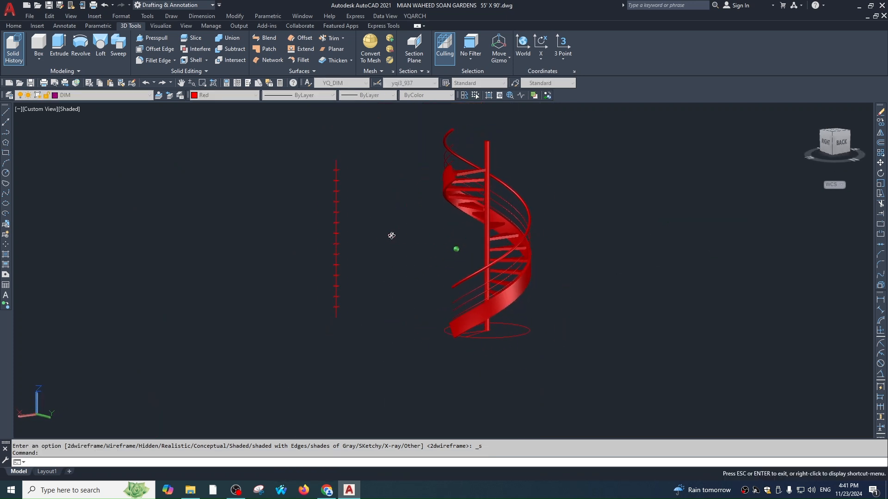
shift+middle_drag(474, 237, 523, 245)
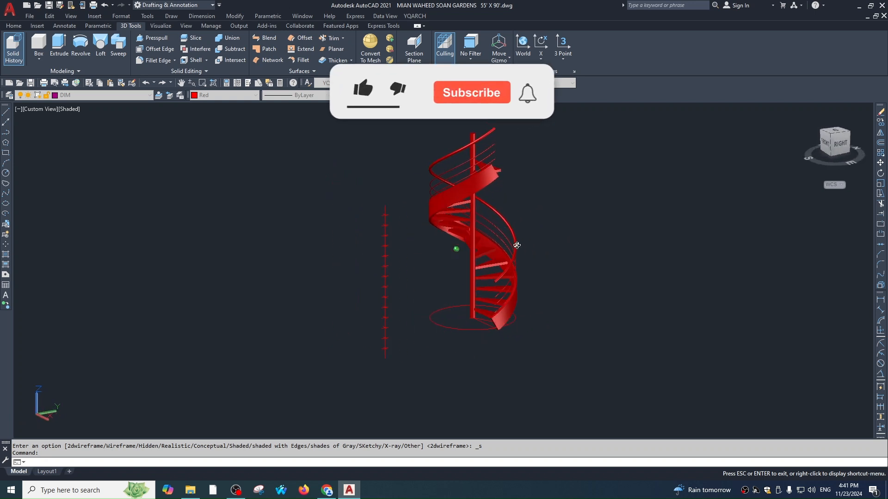
shift+middle_drag(423, 236, 477, 237)
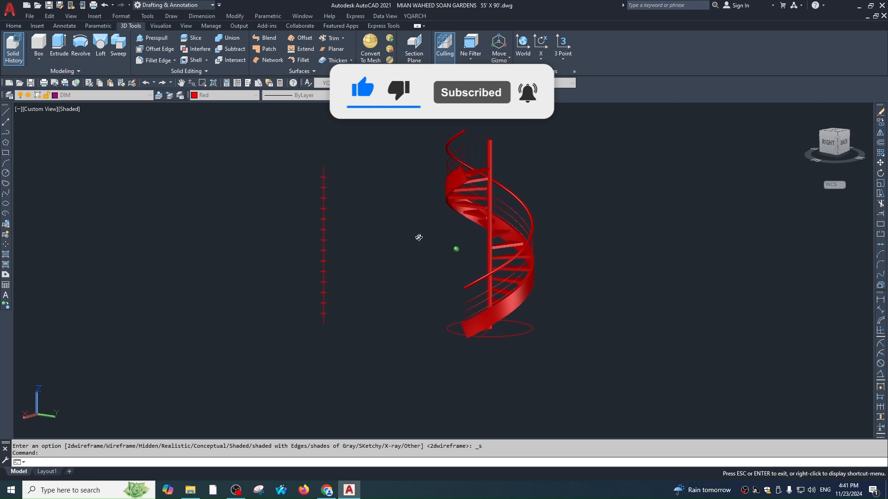
shift+middle_drag(329, 237, 493, 262)
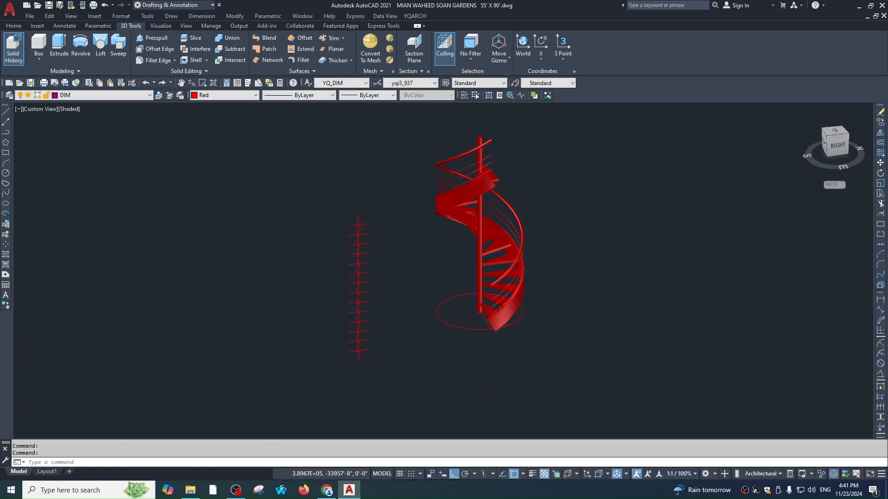
scroll(490, 318, up, 9)
text(c)
key(Return)
scroll(512, 308, up, 3)
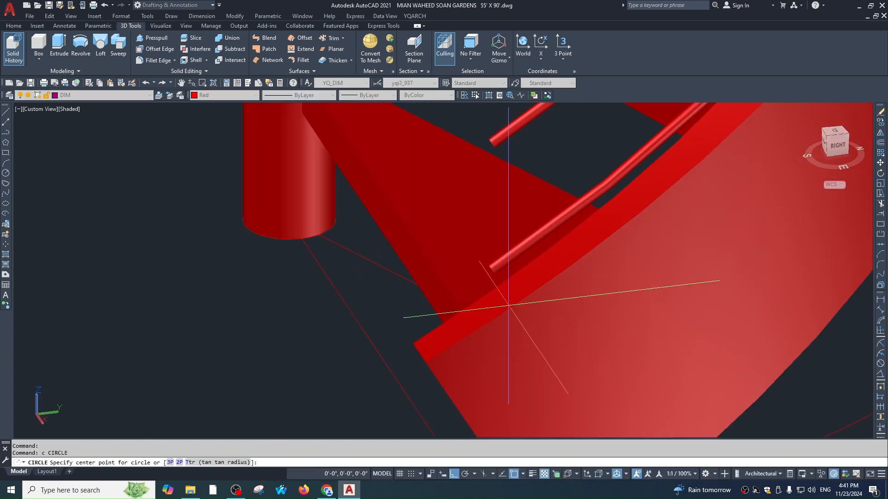
click(507, 300)
key(Escape)
scroll(499, 322, down, 8)
middle_drag(264, 163, 264, 163)
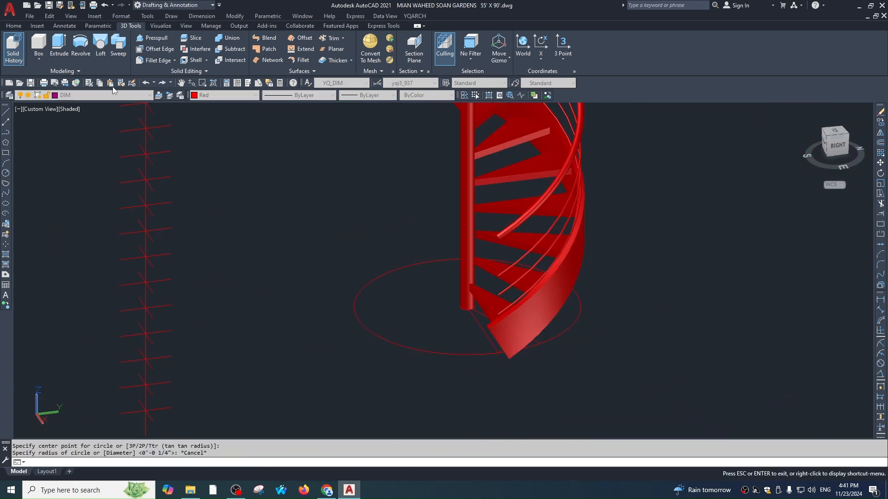
Step: Switch the visual style back to 2D Wireframe
middle_drag(68, 108, 68, 108)
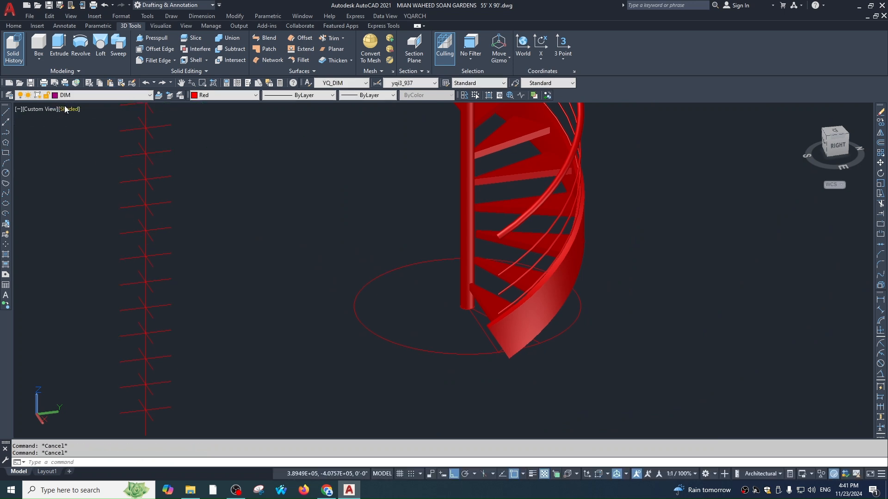
click(69, 109)
click(88, 132)
scroll(472, 307, up, 5)
text(c)
key(Return)
scroll(533, 355, down, 4)
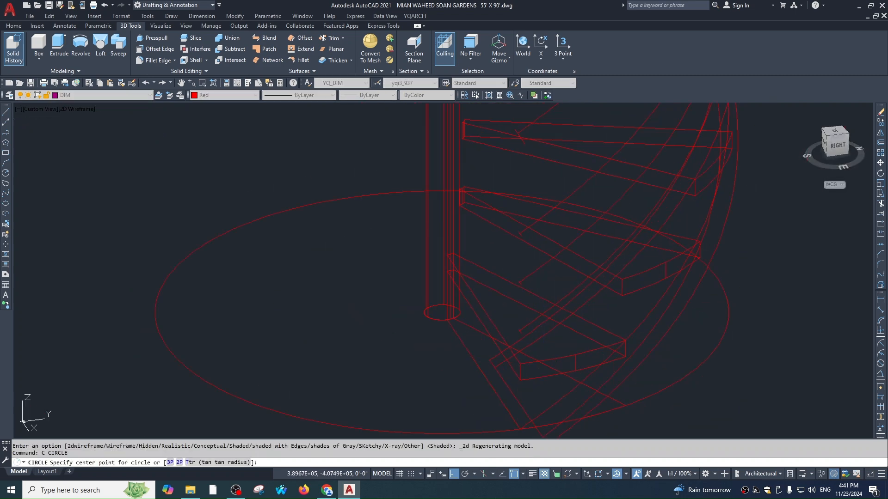
scroll(520, 319, up, 2)
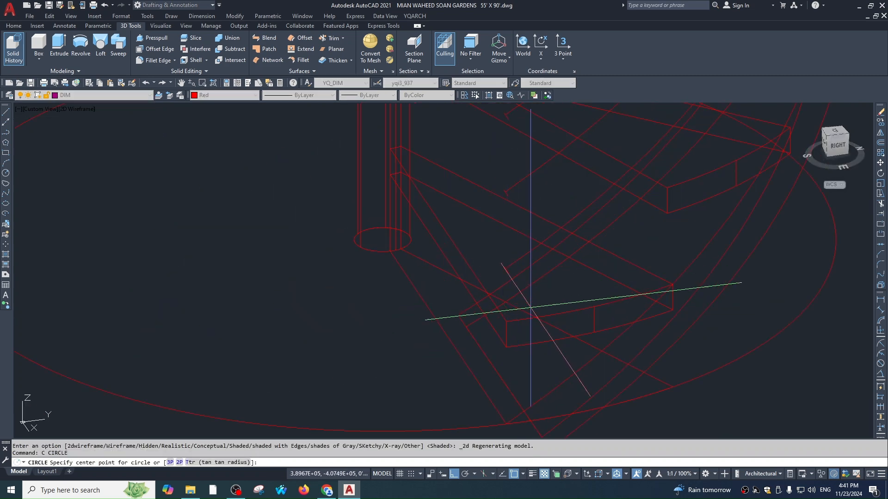
scroll(508, 322, down, 2)
scroll(512, 307, up, 4)
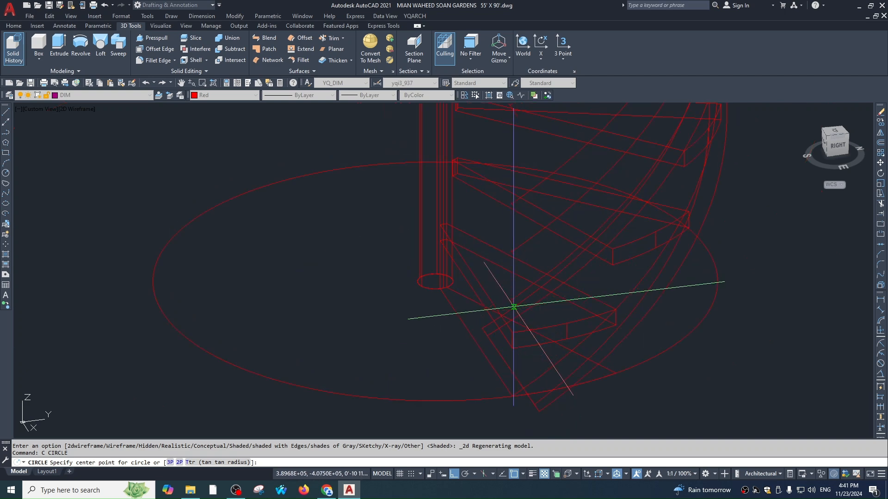
click(510, 299)
key(Escape)
Step: Draw a circle with a 1-inch radius centred on the lower end of the lowest swept rail
key(Return)
scroll(501, 285, up, 3)
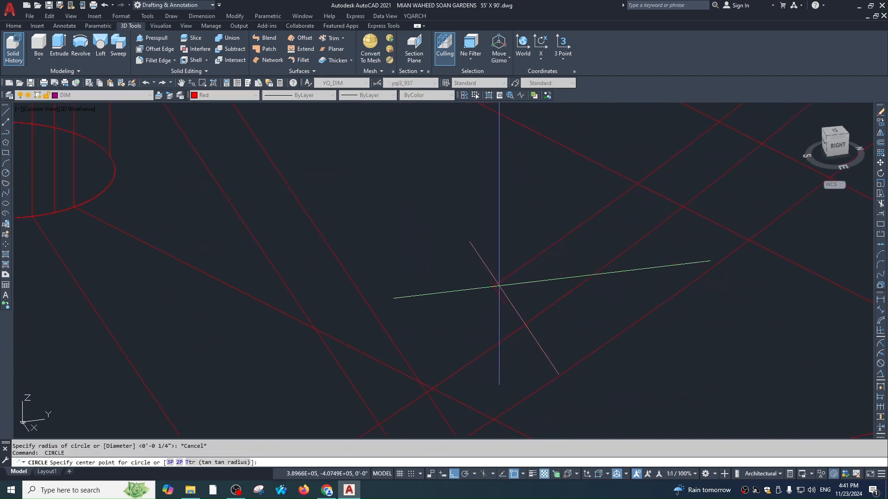
click(497, 292)
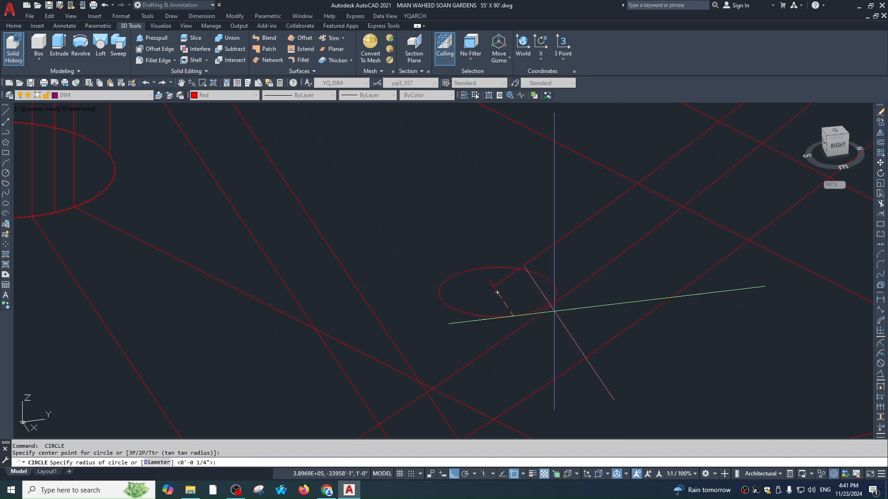
text(1)
key(Return)
scroll(543, 327, down, 5)
key(Escape)
Step: Extrude the new circle upward to the lower end of the top handrail to form a vertical post
text(ext)
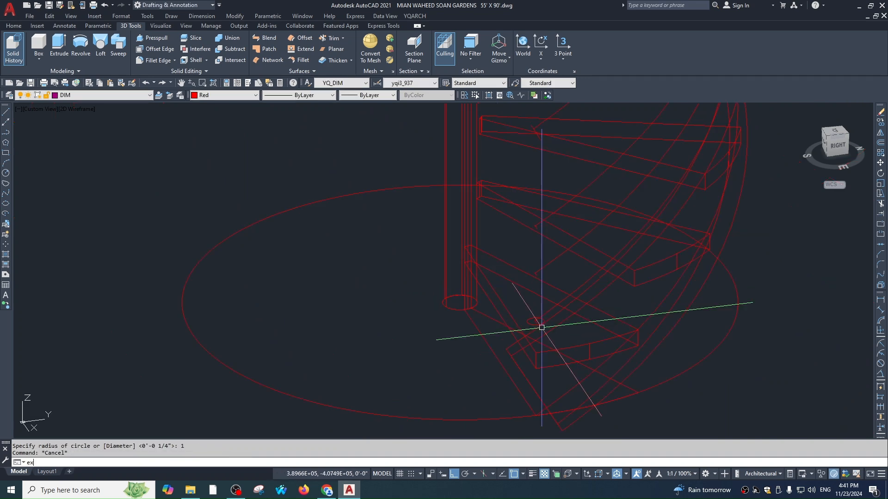
key(Return)
click(541, 325)
key(Return)
scroll(543, 241, up, 6)
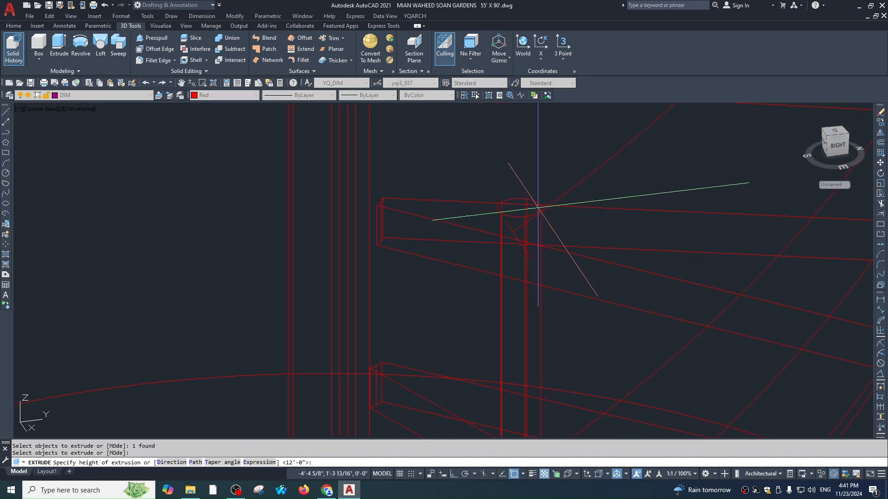
scroll(531, 241, down, 3)
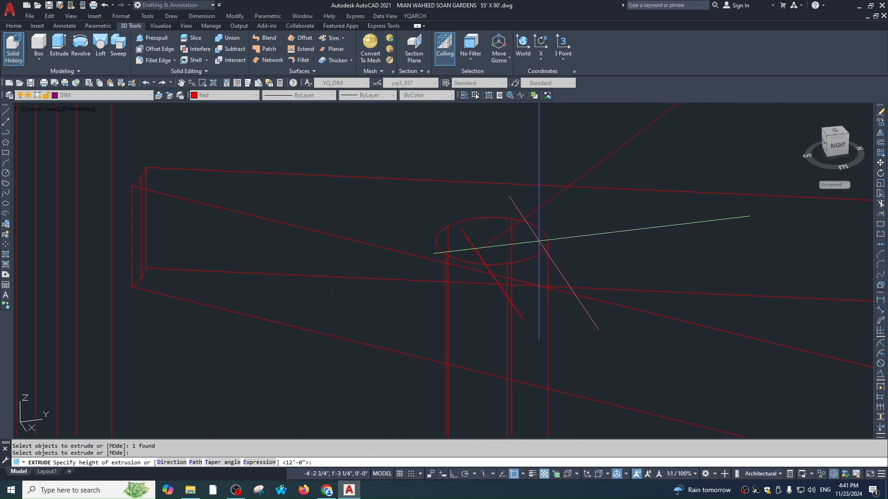
click(540, 303)
scroll(536, 298, down, 4)
scroll(524, 361, up, 8)
click(520, 308)
click(499, 289)
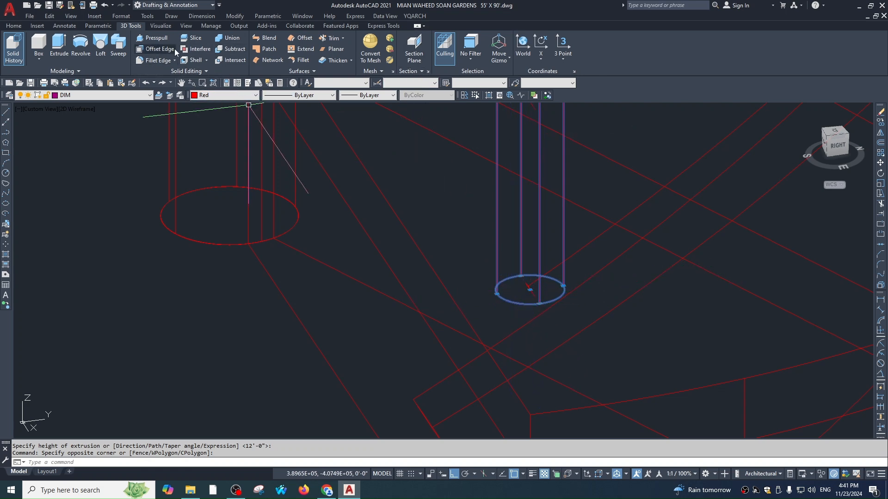
click(142, 50)
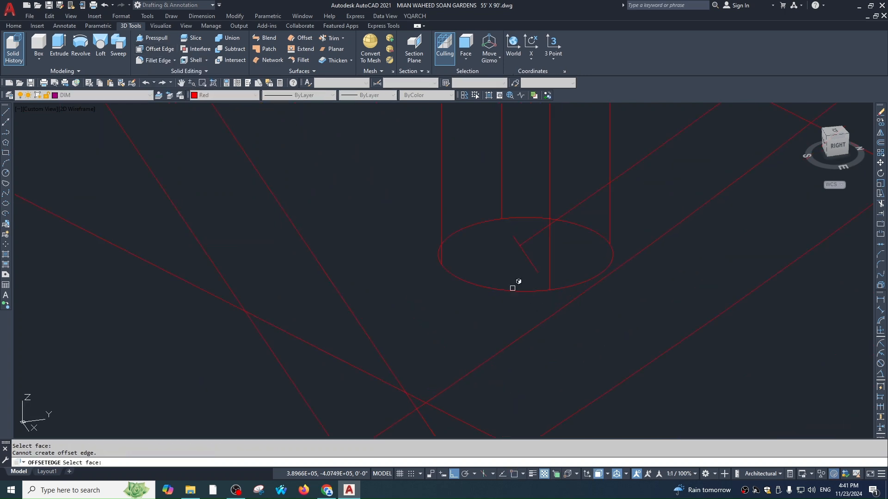
shift+middle_drag(519, 230, 498, 201)
click(485, 246)
key(Escape)
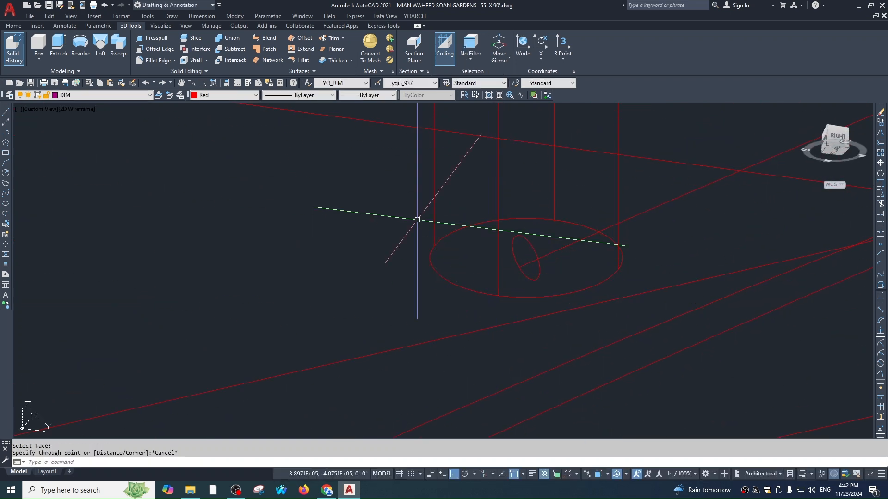
Step: Extend the base of the post down to the lowest tread with Presspull
click(152, 41)
click(485, 252)
scroll(484, 306, down, 6)
middle_drag(502, 368, 501, 255)
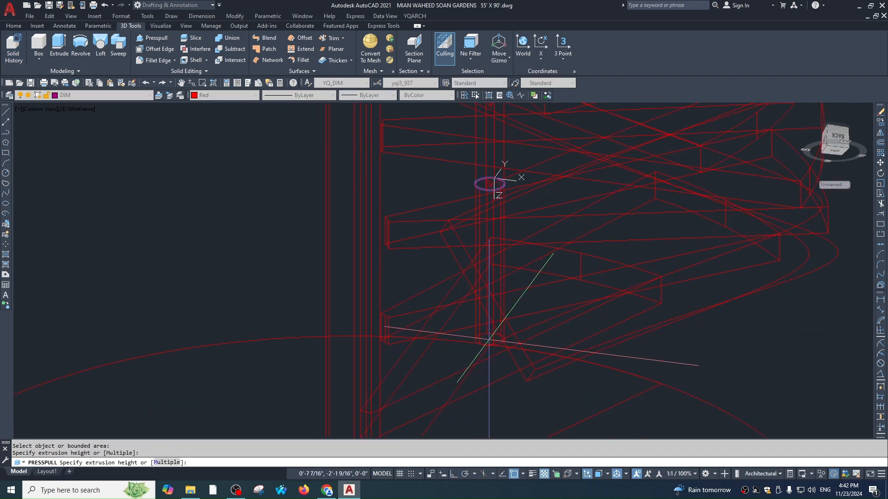
scroll(504, 311, down, 4)
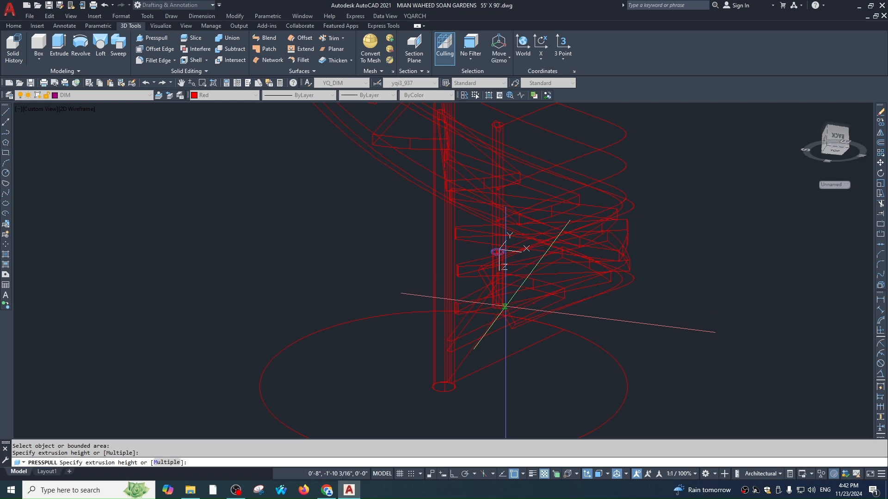
shift+middle_drag(503, 312, 419, 326)
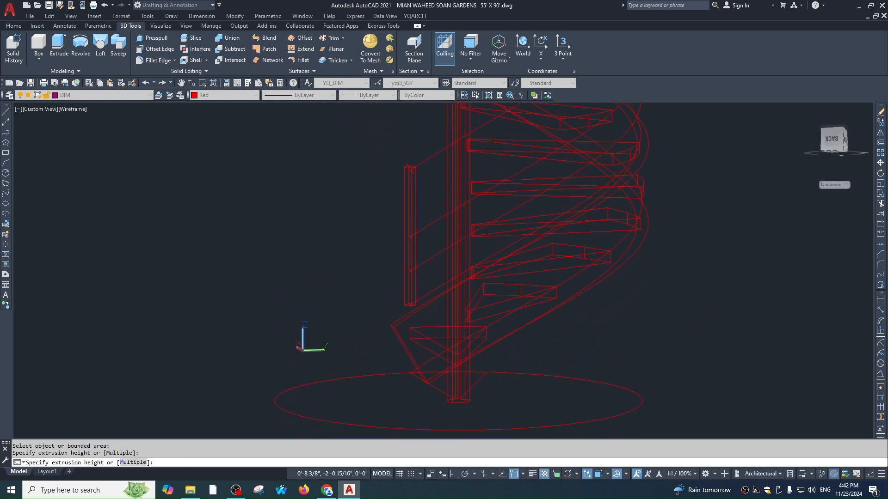
scroll(415, 322, up, 6)
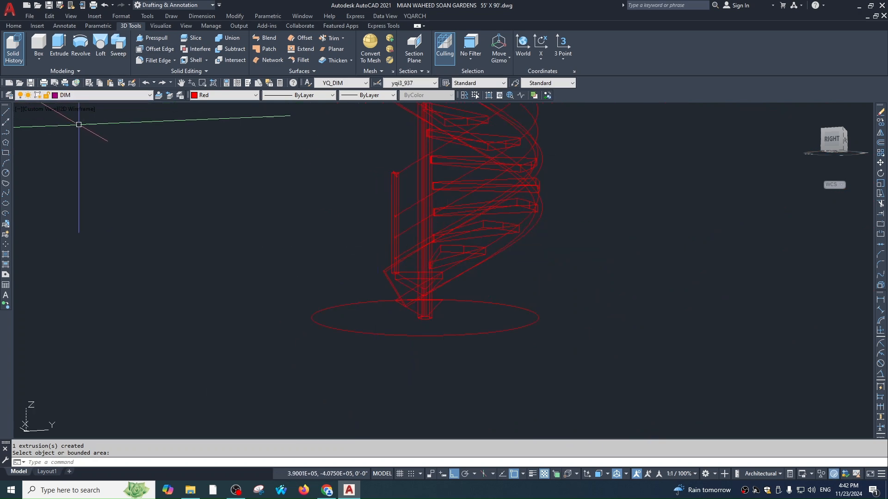
key(Escape)
key(Escape)
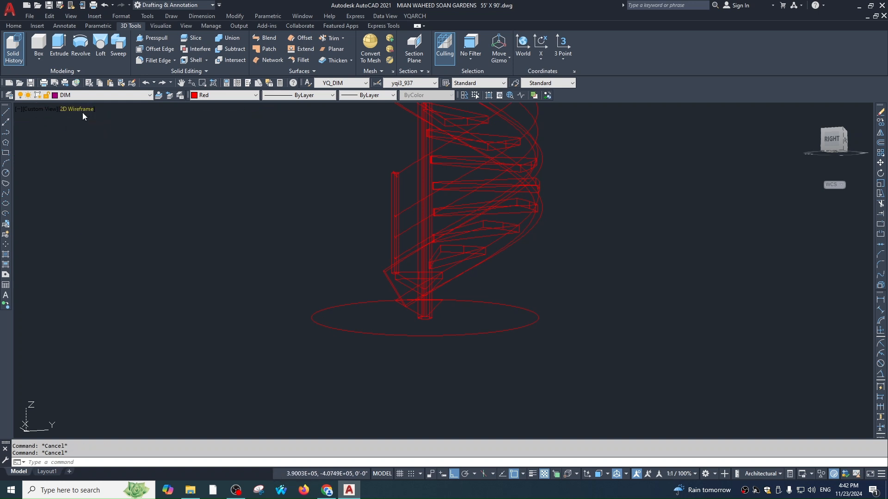
Step: Switch the visual style to Shaded and inspect the post at the foot of the railing from several sides
click(77, 109)
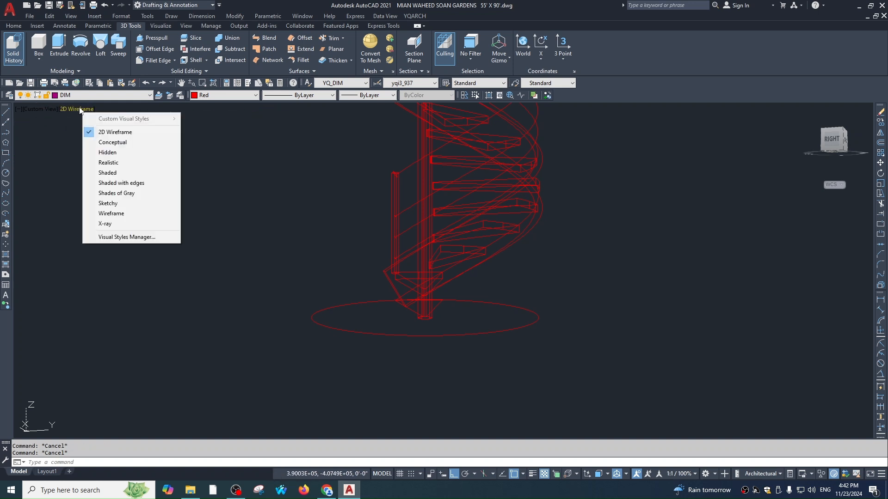
click(107, 173)
mouse_move(435, 295)
shift+middle_down()
mouse_move(461, 288)
mouse_move(606, 307)
mouse_move(545, 318)
mouse_move(581, 311)
mouse_move(598, 320)
shift+middle_up()
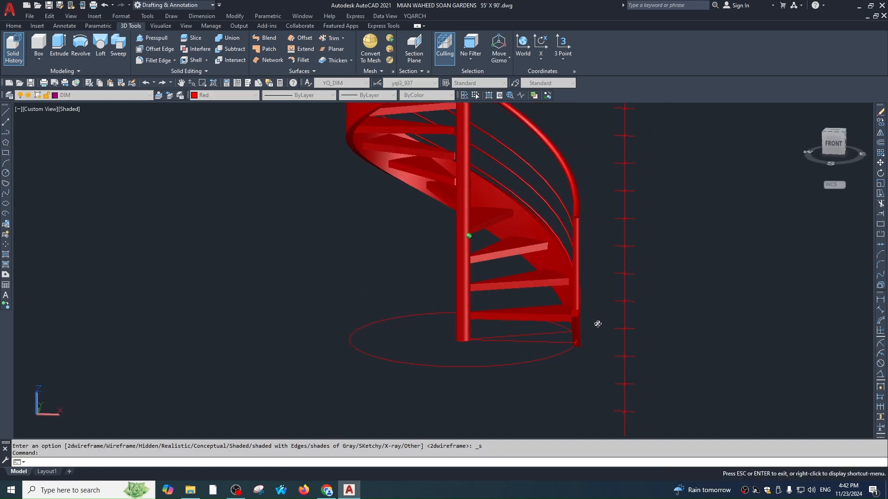
scroll(610, 295, down, 3)
scroll(572, 268, up, 3)
scroll(698, 254, down, 2)
shift+middle_drag(698, 257, 622, 266)
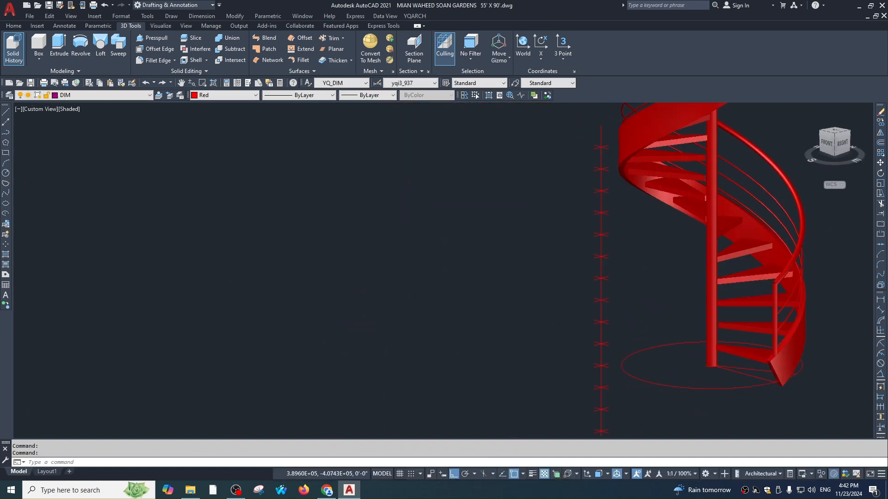
Step: Inspect the shaded spiral staircase and its first railing post from the side, from above and at an angle
shift+middle_drag(735, 279, 709, 252)
shift+middle_drag(741, 292, 687, 278)
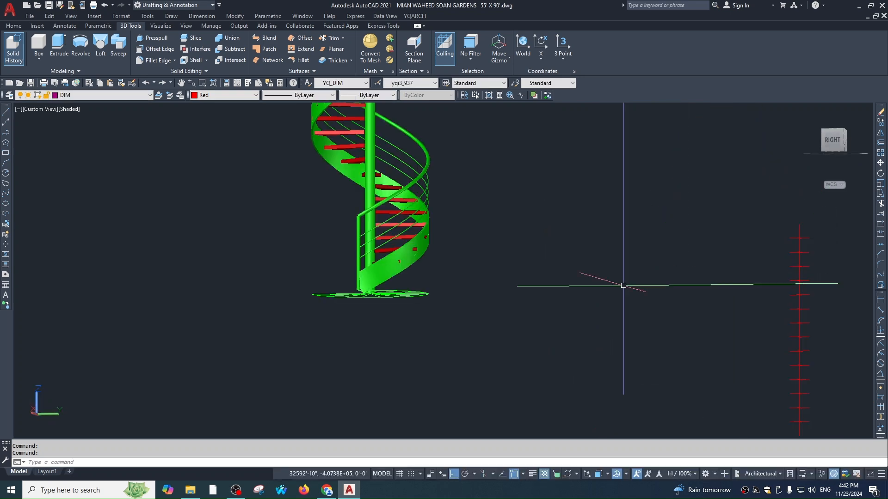
scroll(623, 285, down, 4)
shift+middle_drag(635, 290, 640, 339)
scroll(619, 319, down, 4)
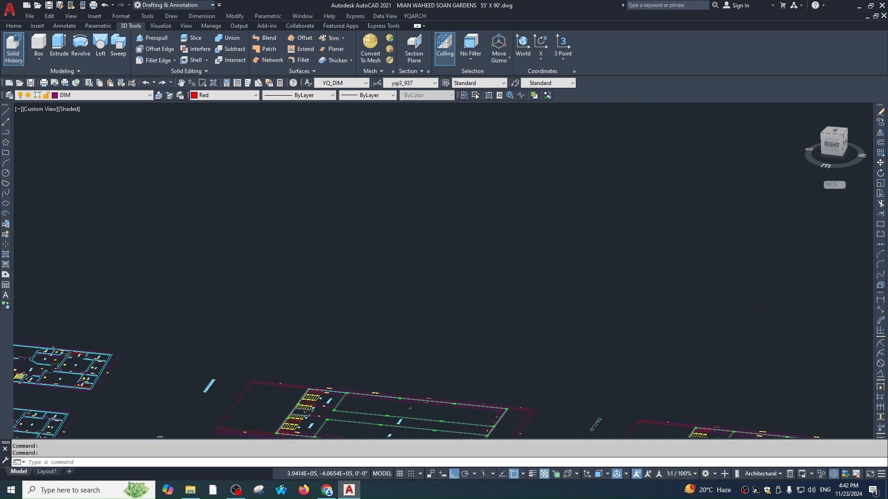
scroll(614, 291, down, 2)
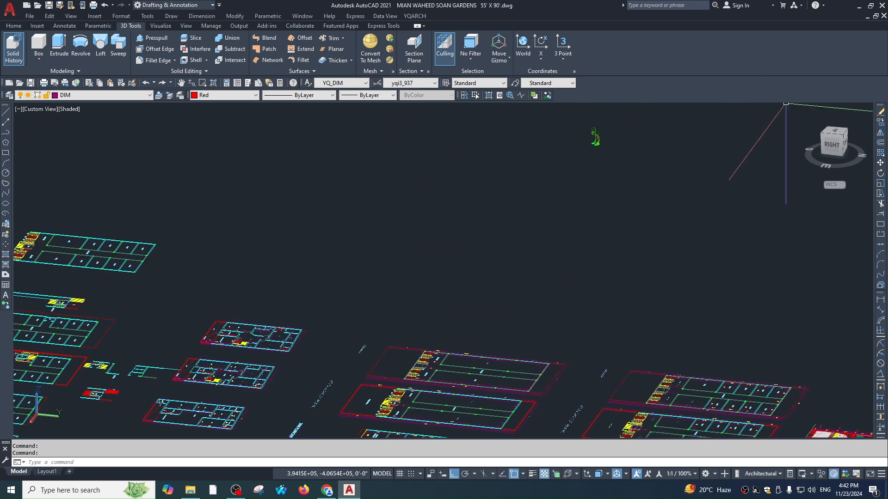
click(835, 134)
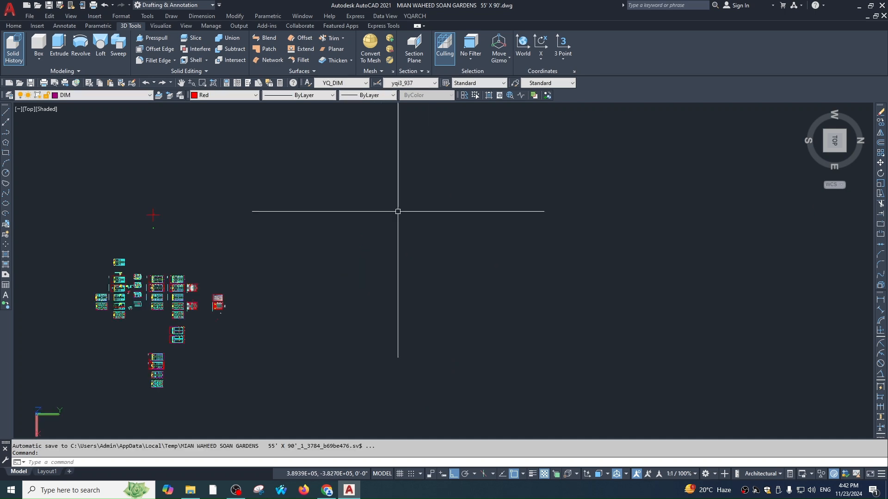
scroll(396, 208, down, 3)
scroll(384, 262, up, 10)
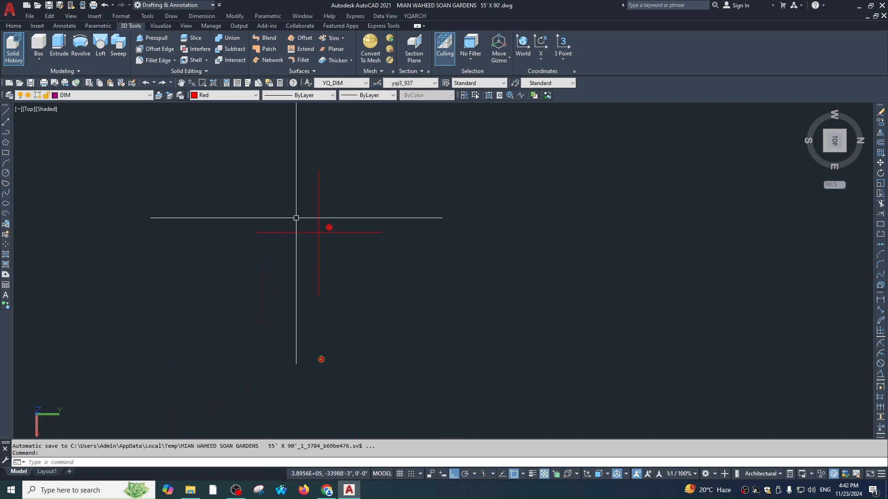
shift+right_click(464, 257)
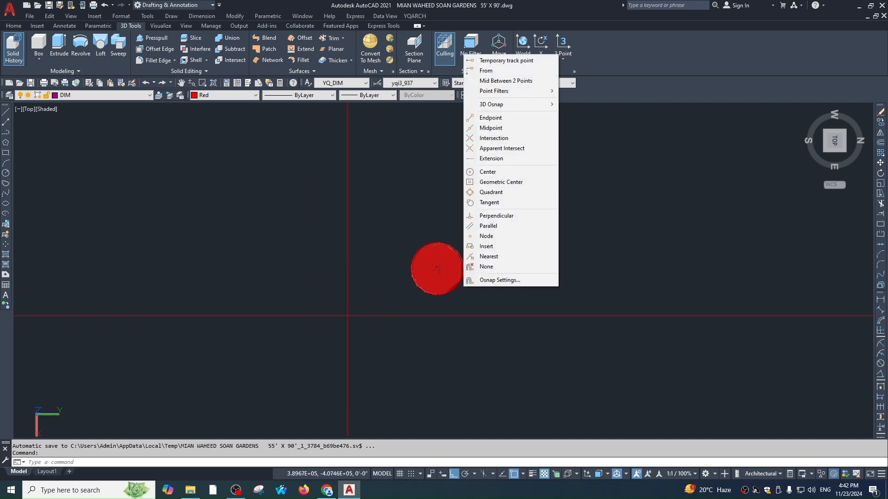
key(Escape)
shift+middle_drag(403, 279, 383, 207)
click(371, 226)
key(Escape)
scroll(461, 299, up, 8)
shift+middle_drag(434, 317, 452, 329)
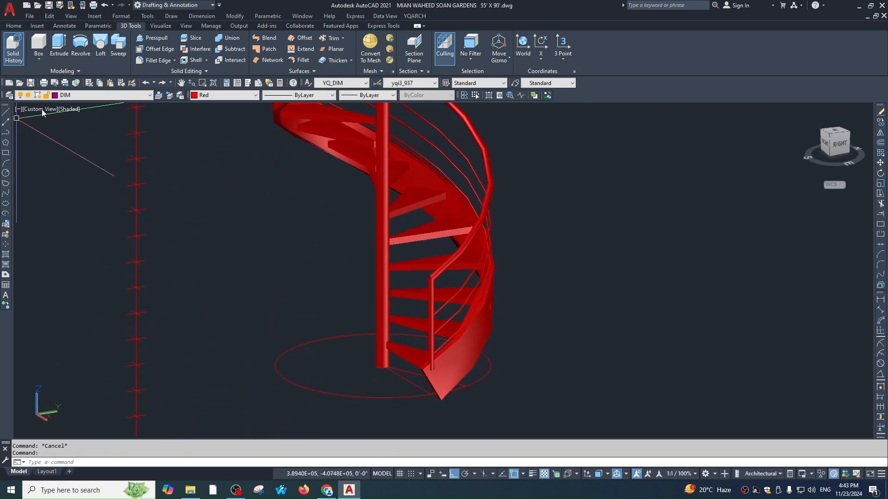
Step: Switch the visual style to 2D Wireframe and frame the staircase with its lower railing post
click(69, 109)
click(96, 133)
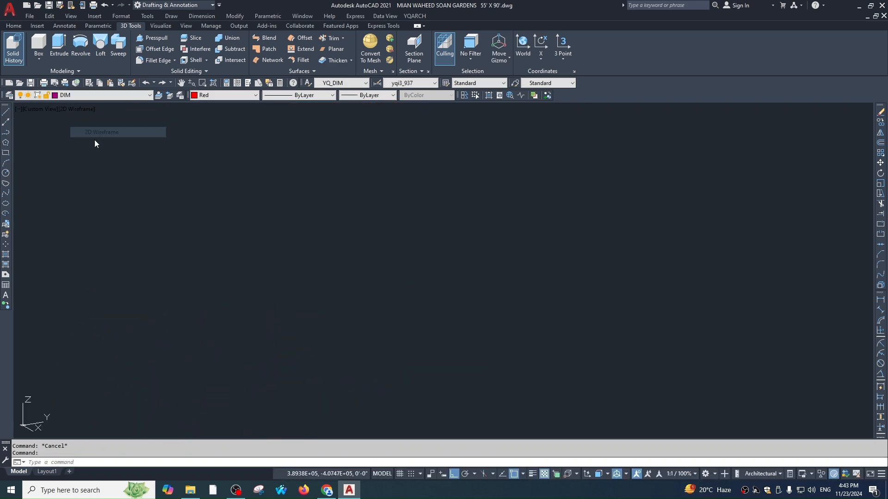
scroll(527, 254, down, 5)
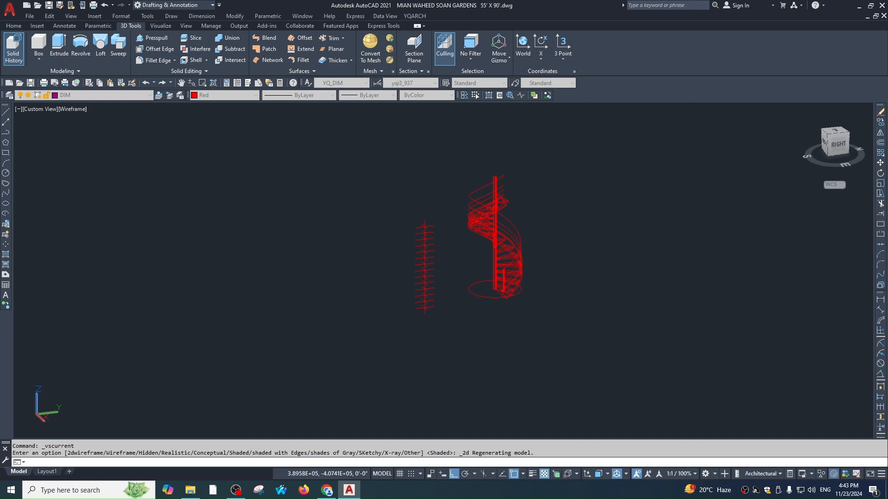
scroll(504, 235, up, 8)
scroll(521, 284, down, 6)
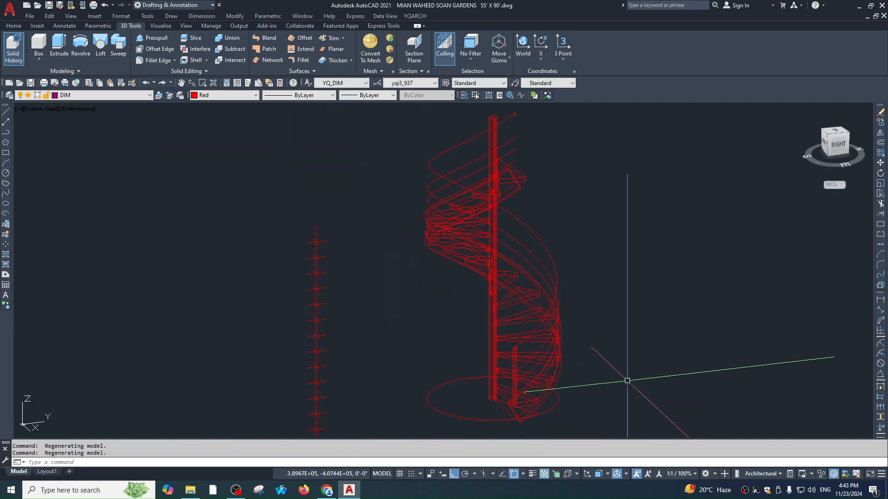
scroll(530, 362, up, 6)
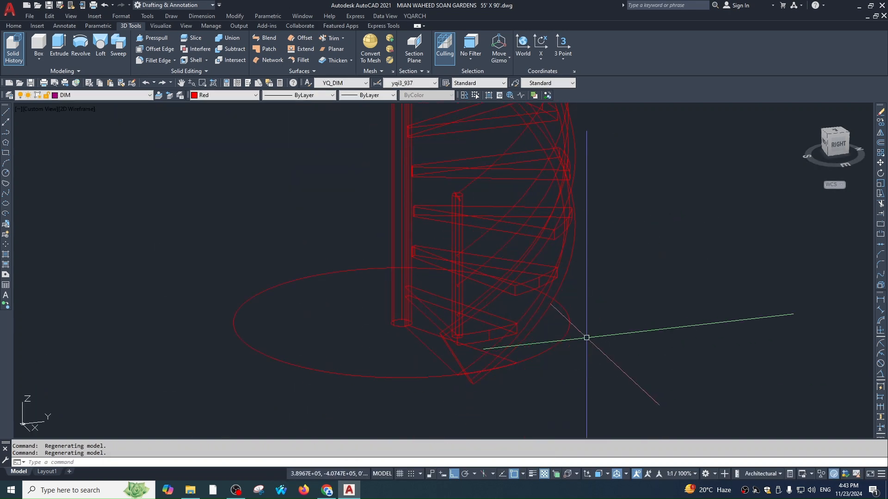
scroll(525, 333, down, 6)
key(Escape)
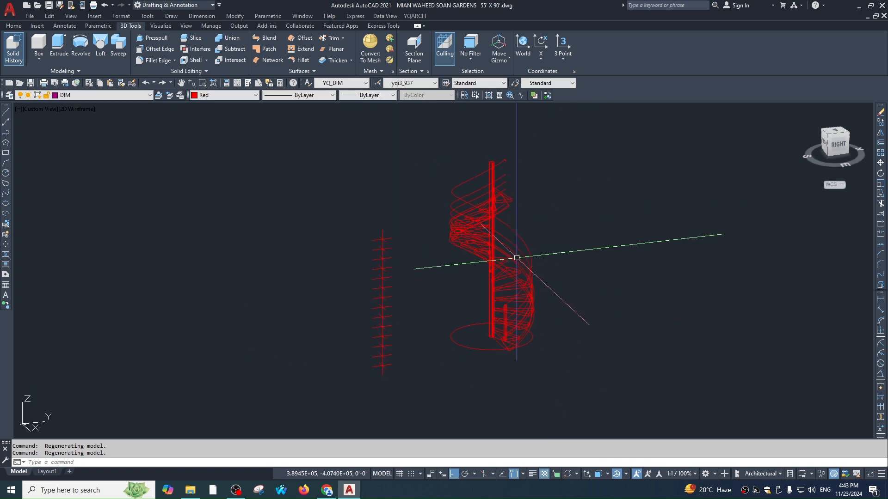
Step: Copy the vertical post from the foot of the railing to the upper end of the top handrail
scroll(528, 269, up, 6)
text(co)
key(Return)
click(496, 336)
middle_drag(503, 204, 504, 370)
scroll(503, 369, down, 2)
middle_drag(503, 181, 505, 342)
scroll(509, 342, up, 2)
scroll(513, 244, up, 4)
scroll(521, 244, down, 2)
middle_drag(524, 221, 522, 261)
click(545, 257)
key(Escape)
scroll(536, 266, down, 3)
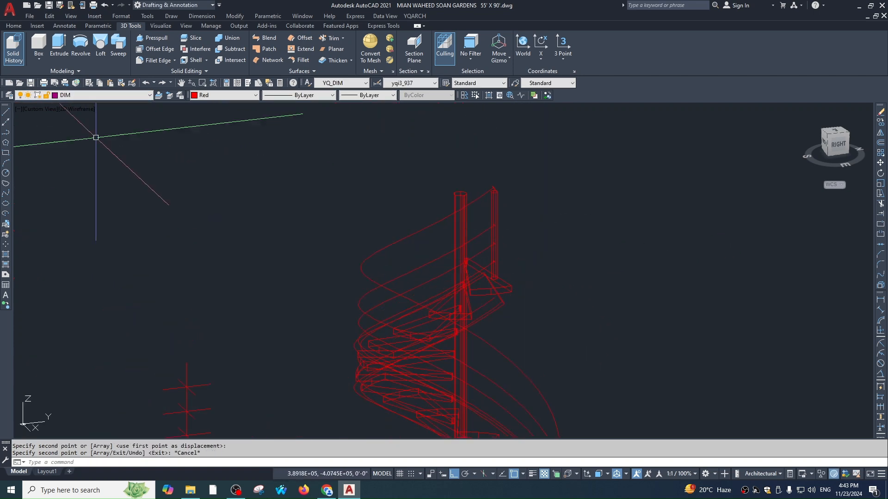
Step: Switch the visual style to Shaded and inspect the posts at both ends of the railing from several sides
click(81, 110)
click(106, 173)
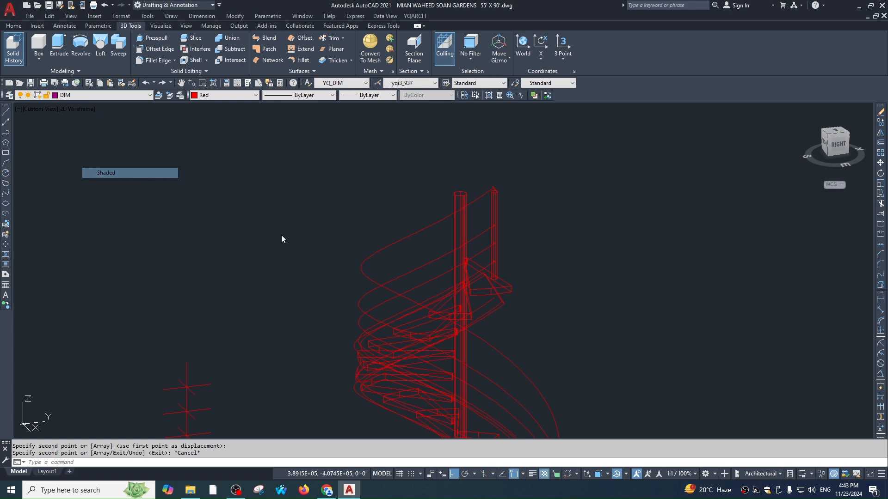
scroll(526, 317, down, 3)
shift+middle_drag(525, 315, 703, 323)
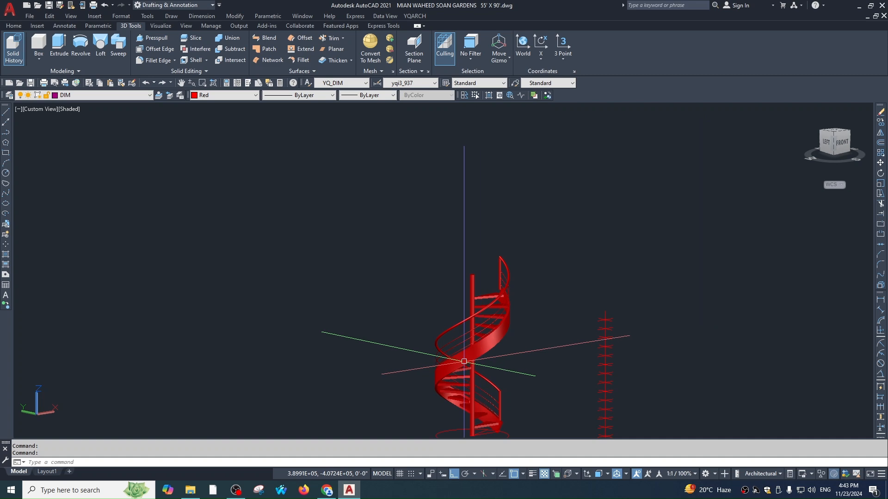
scroll(486, 398, up, 5)
scroll(506, 426, down, 4)
shift+middle_drag(506, 426, 648, 355)
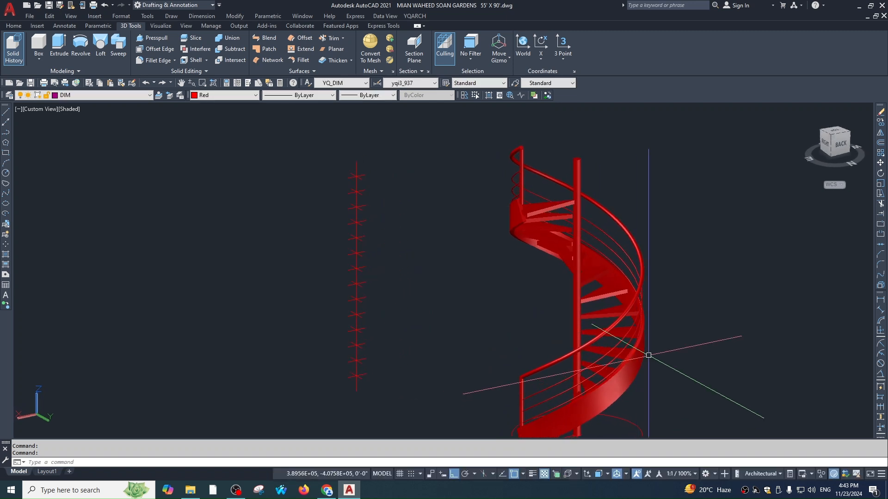